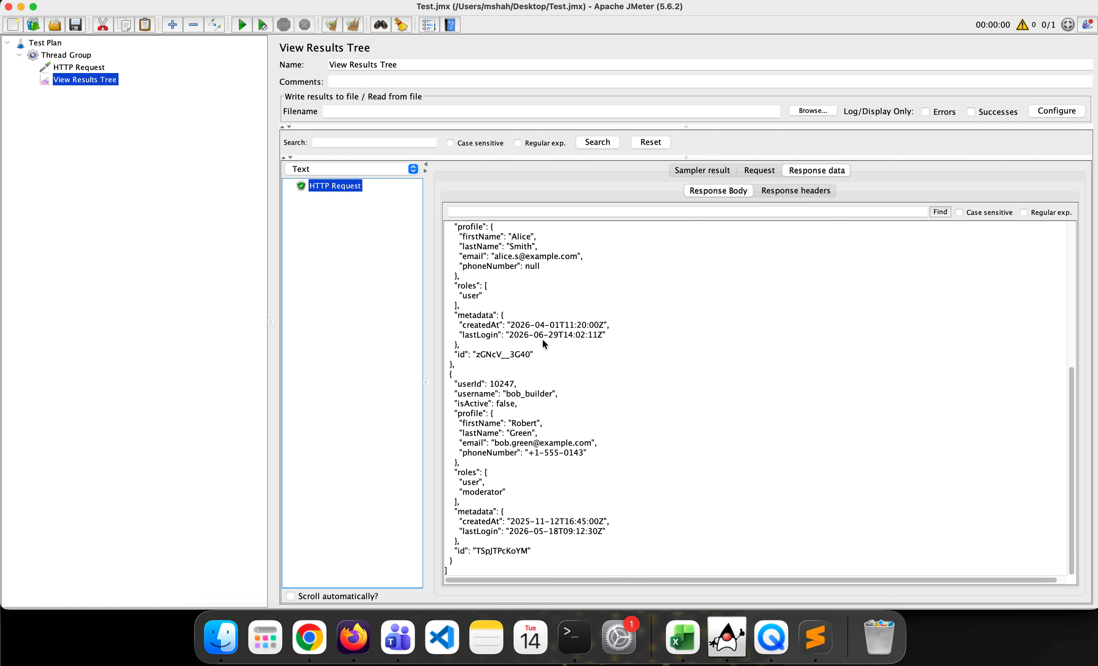
# - Add a JSON Extractor post-processor to the HTTP Request after reviewing the user records in its response body
pyautogui.scroll(8, 542, 340)
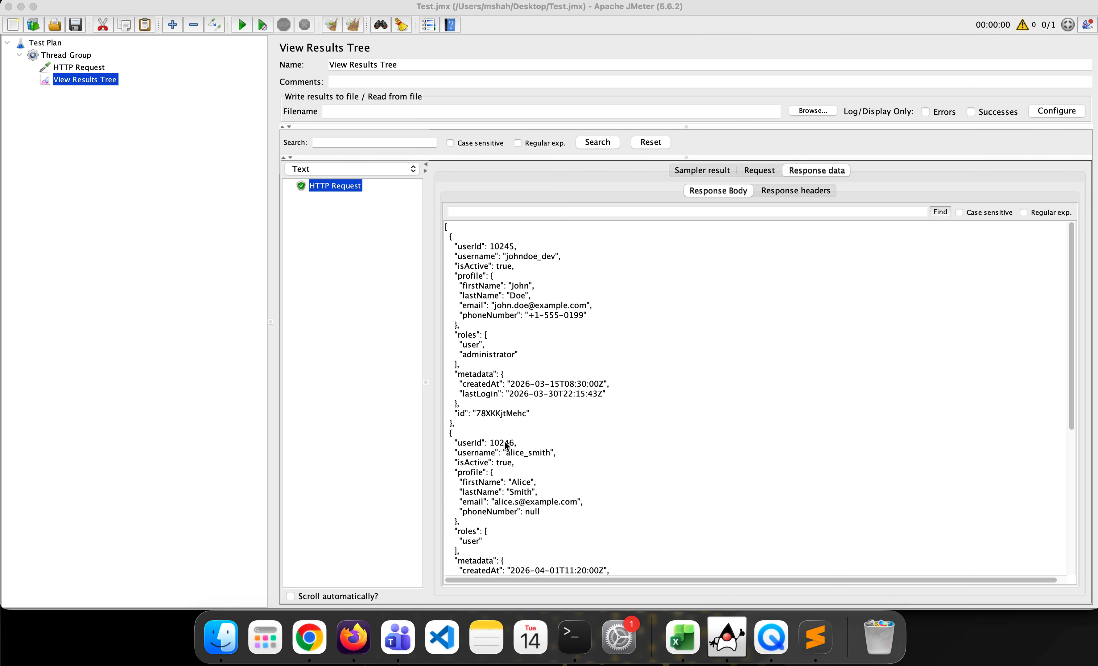
pyautogui.scroll(-5, 504, 441)
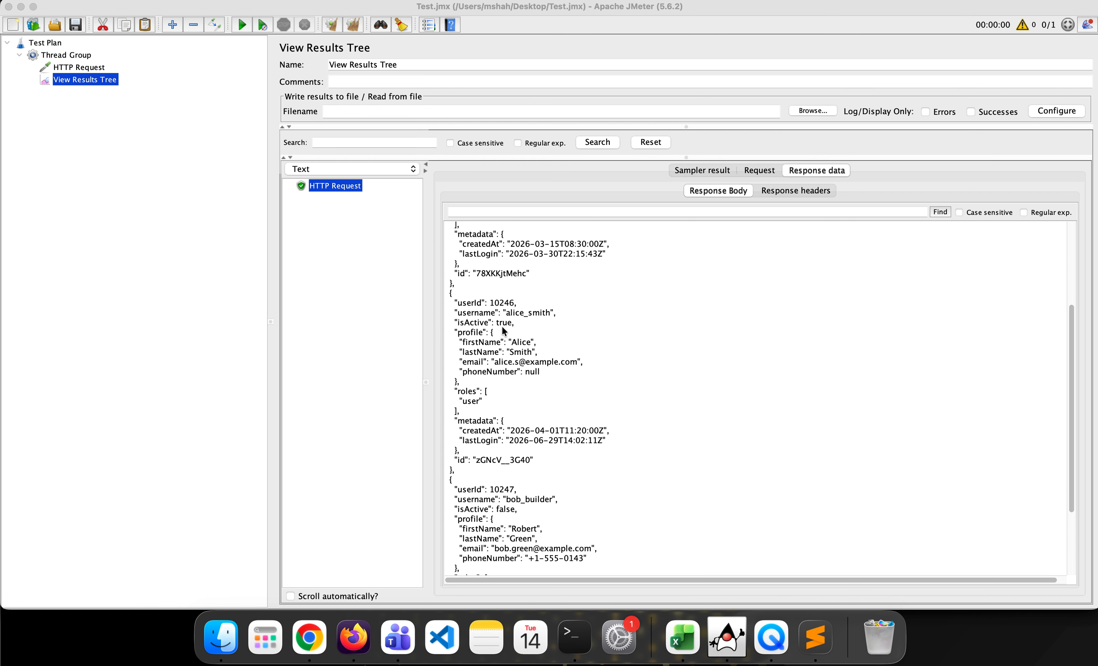
pyautogui.scroll(-4, 496, 431)
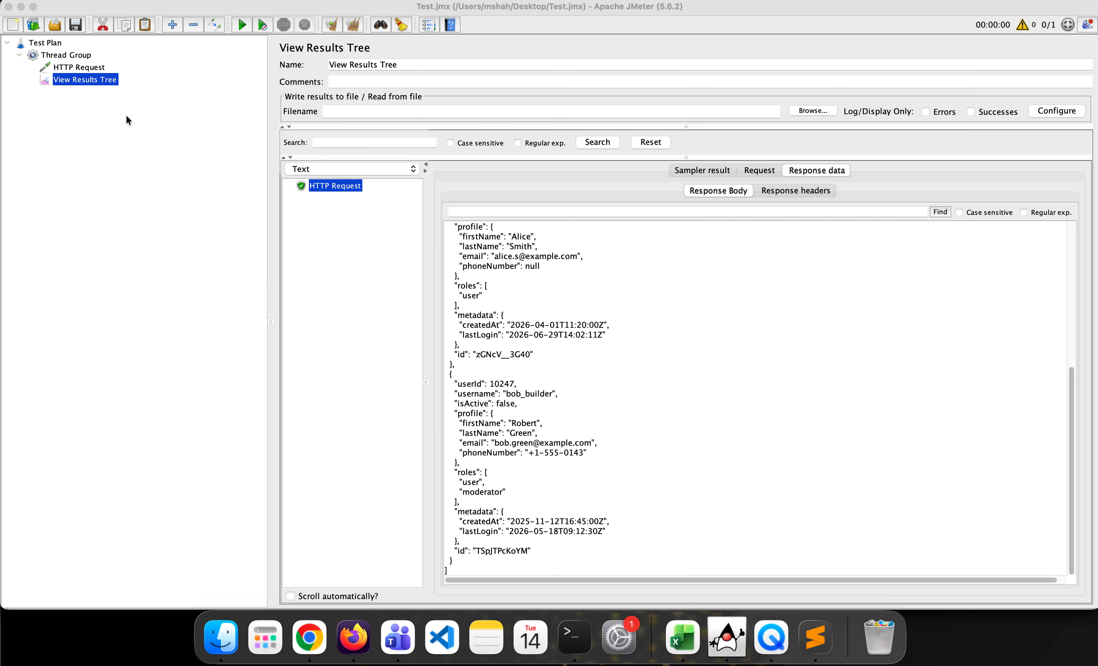
pyautogui.click(89, 69)
pyautogui.rightClick(90, 71)
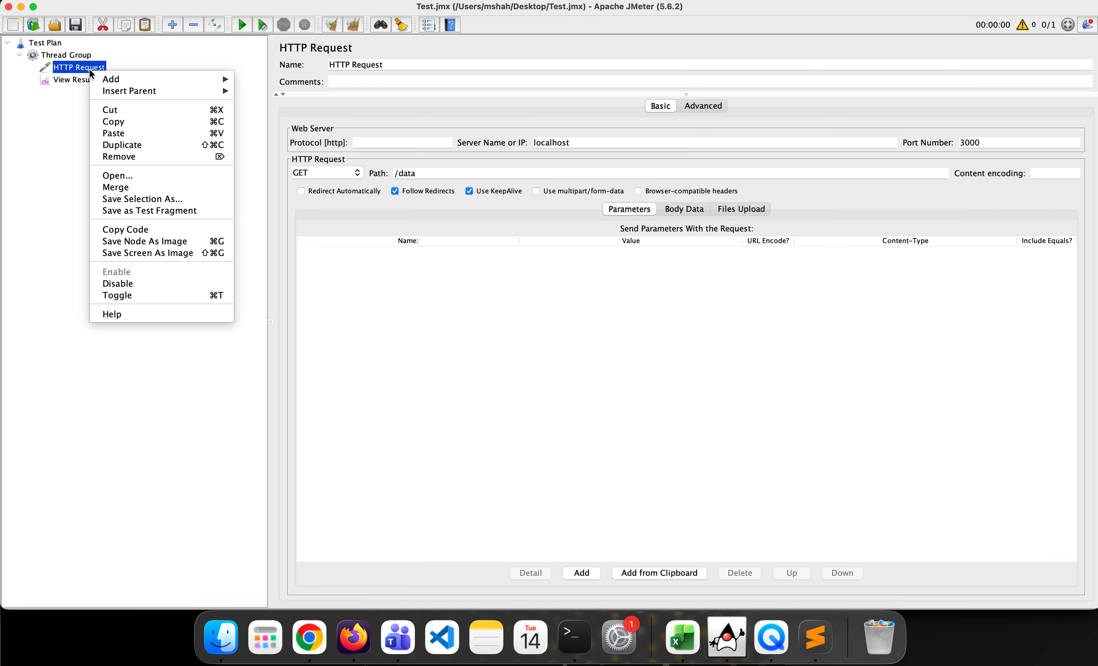
pyautogui.moveTo(135, 79)
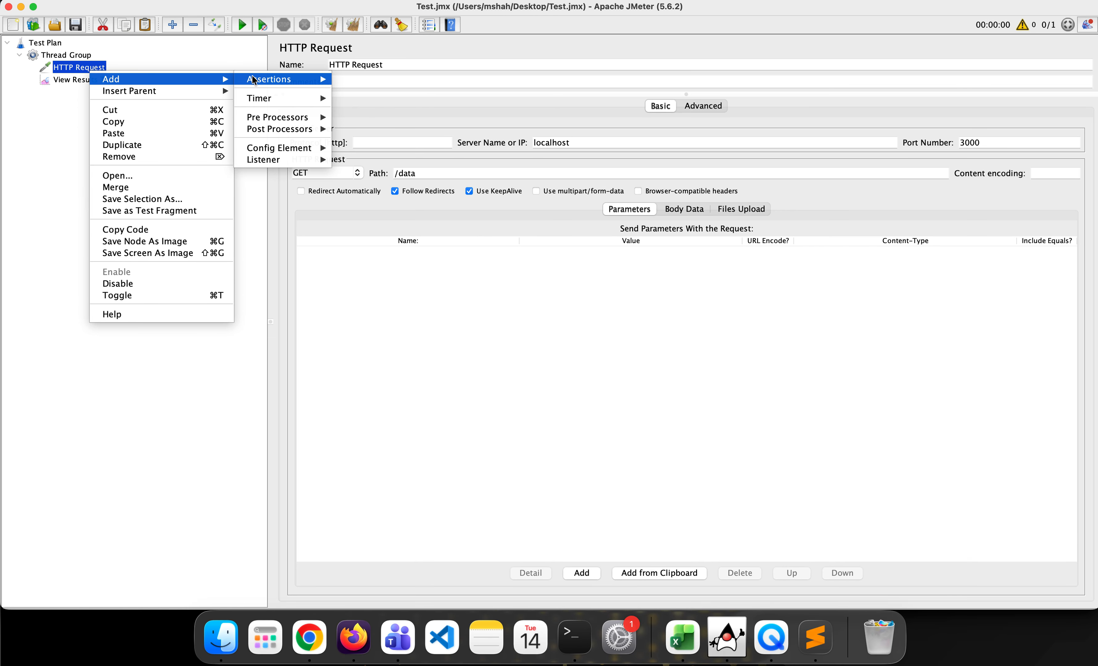
pyautogui.moveTo(265, 80)
pyautogui.moveTo(301, 130)
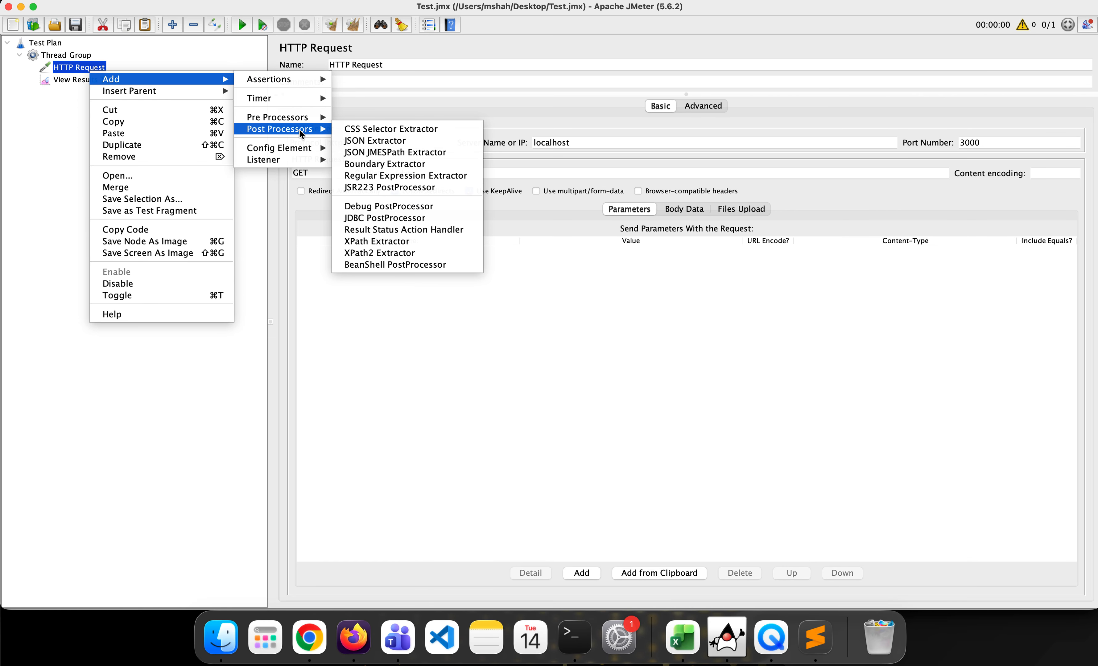
pyautogui.click(368, 141)
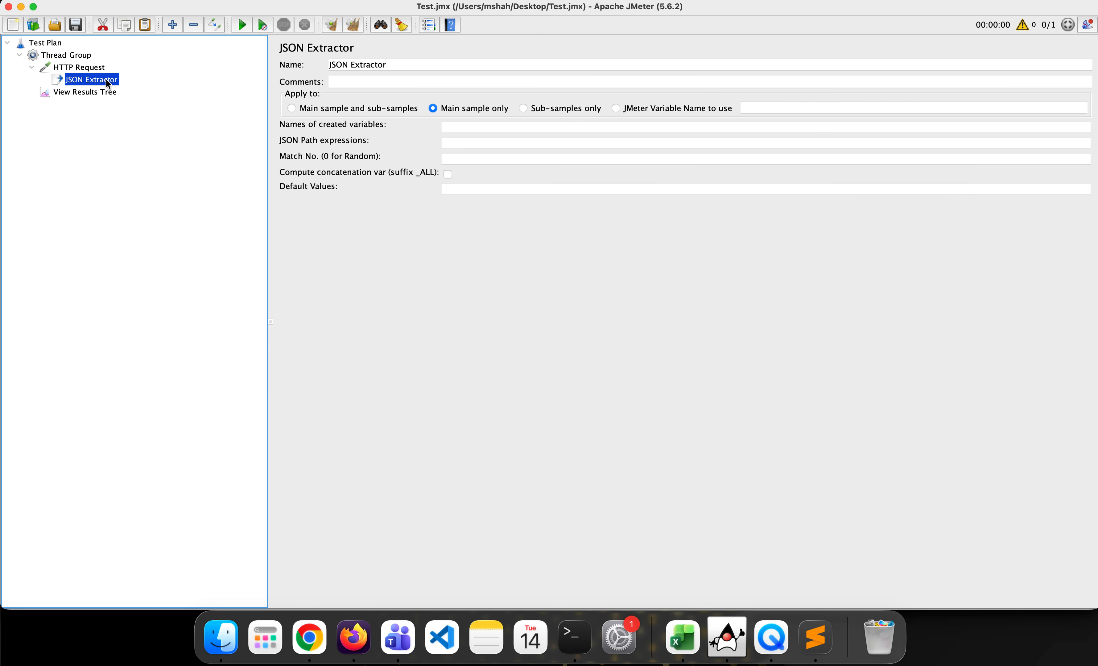
# - Set the JSON Extractor's created variable name to userId and its match number to 1
pyautogui.click(455, 129)
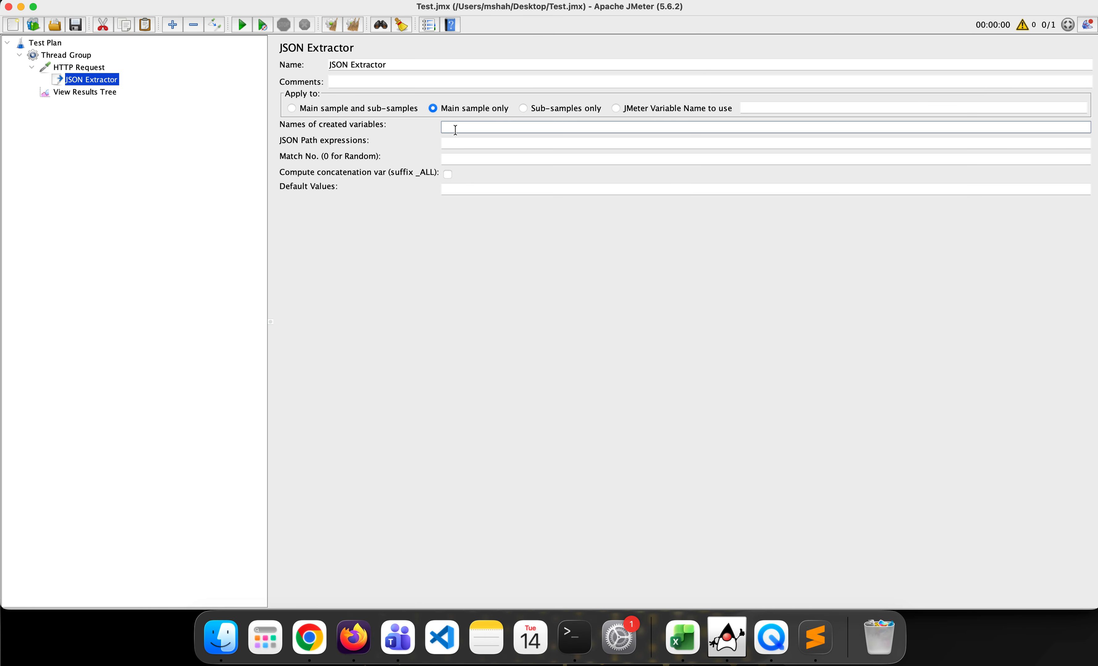
pyautogui.write('userId')
pyautogui.click(468, 160)
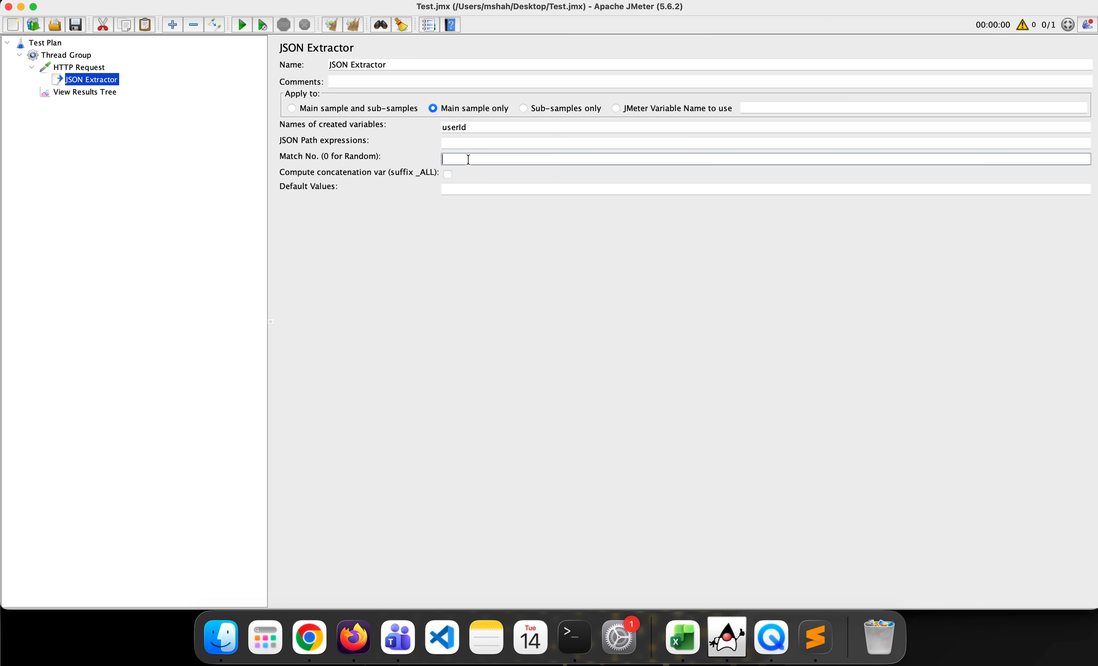
pyautogui.write('1')
# - Set the JSON Extractor's default value to userIdNotFound, reusing the variable name
pyautogui.doubleClick(457, 128)
pyautogui.press('super+c')
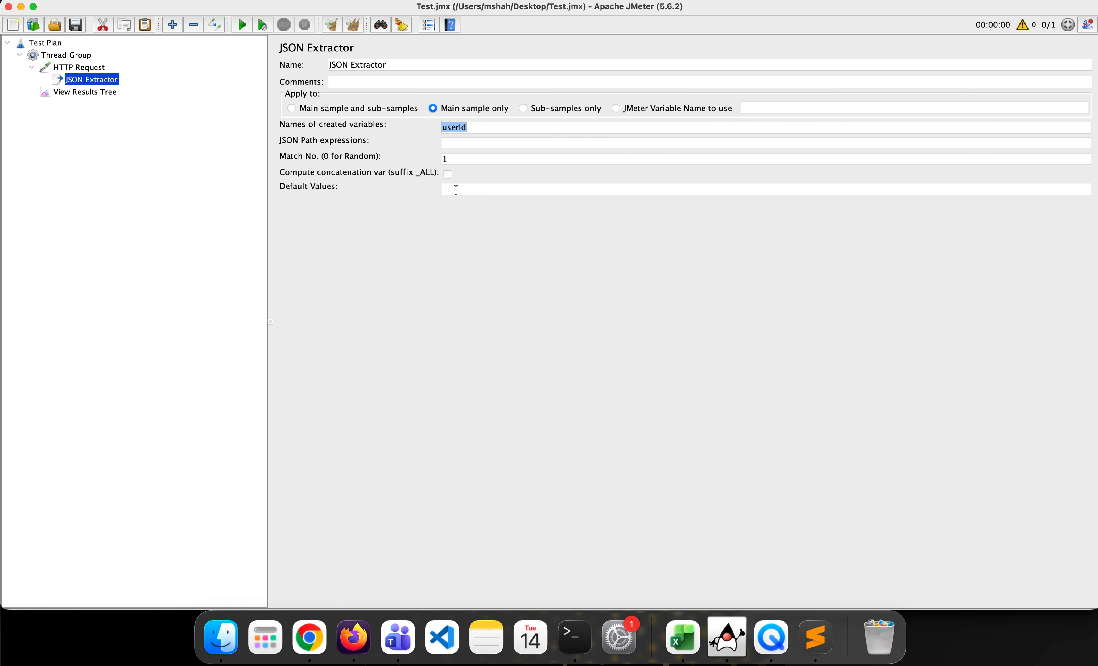
pyautogui.click(456, 190)
pyautogui.press('super+v')
pyautogui.write('NotFound')
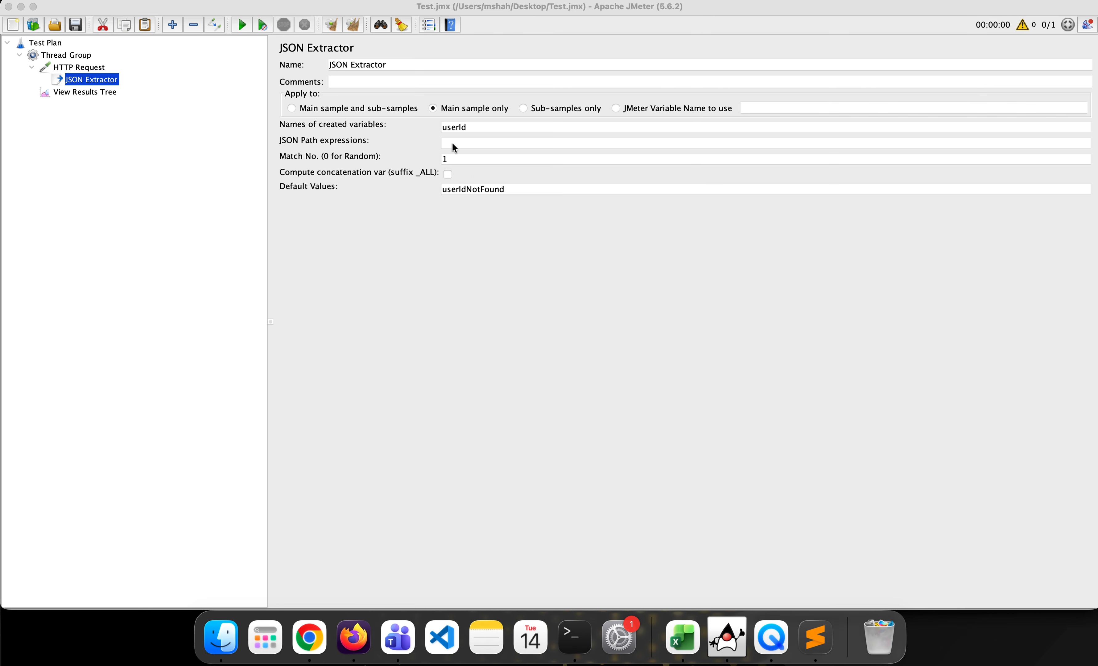
# - Check the response body in View Results Tree, and switch to Chrome to examine the JSON document in the JSONPath Online Evaluator
pyautogui.click(451, 140)
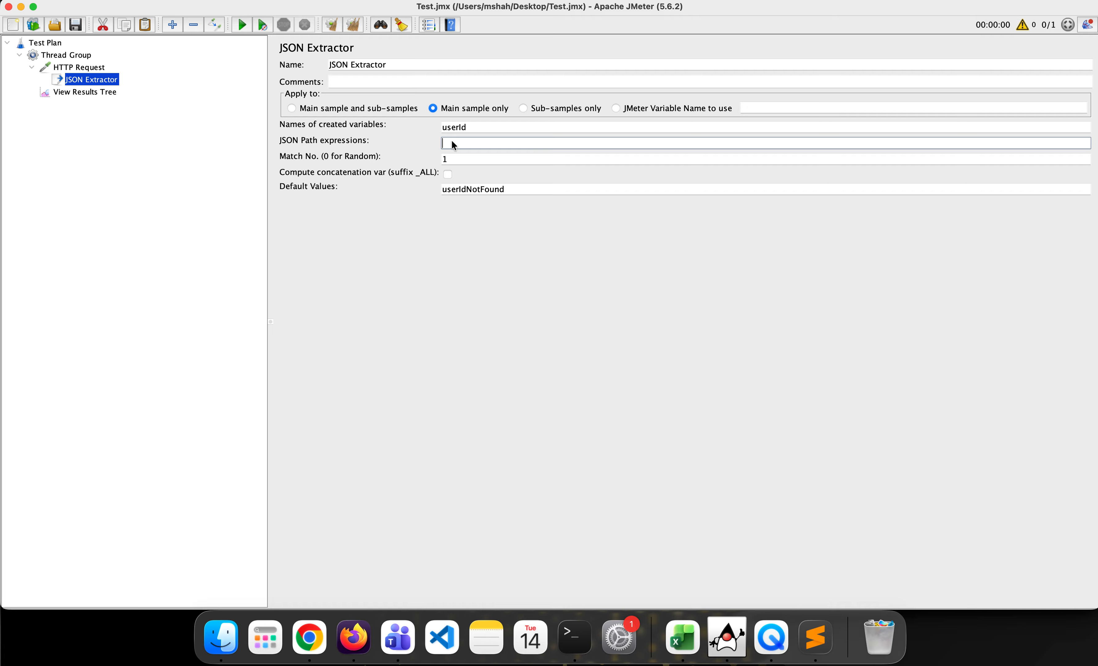
pyautogui.click(108, 92)
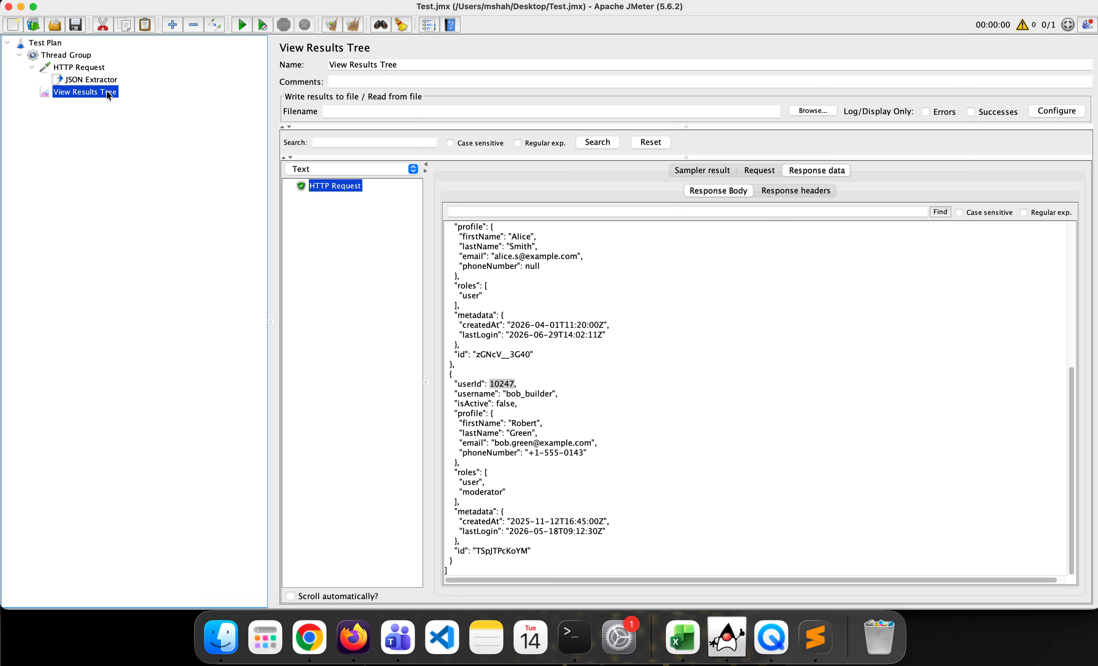
pyautogui.scroll(5, 530, 331)
pyautogui.scroll(-5, 530, 331)
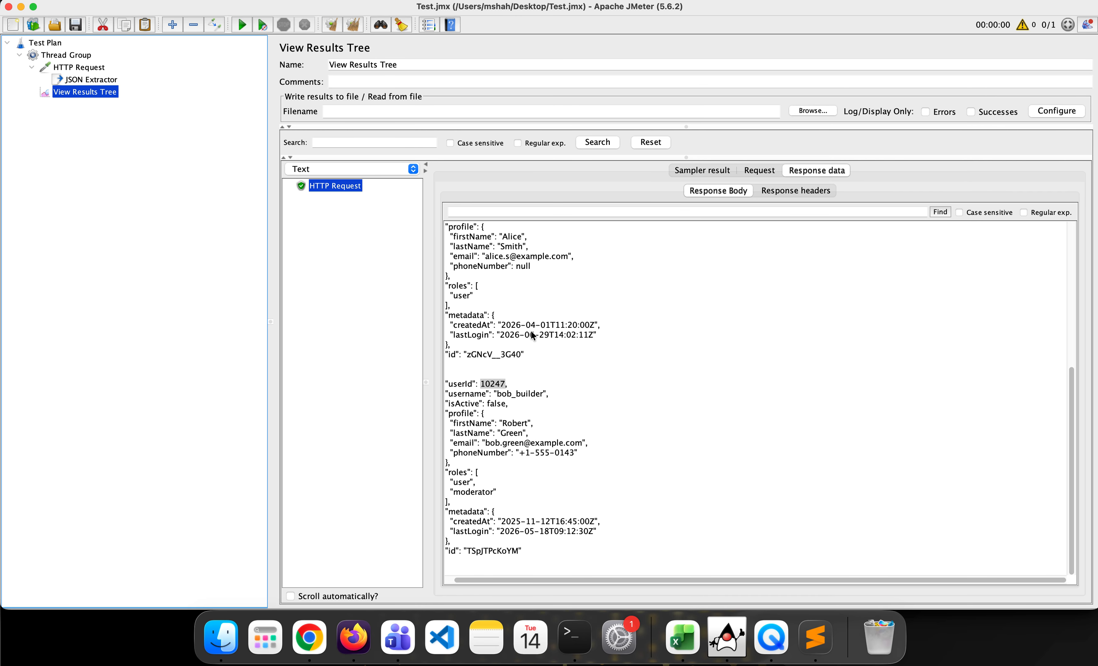
pyautogui.hscroll(1, 530, 330)
pyautogui.press('super+Tab')
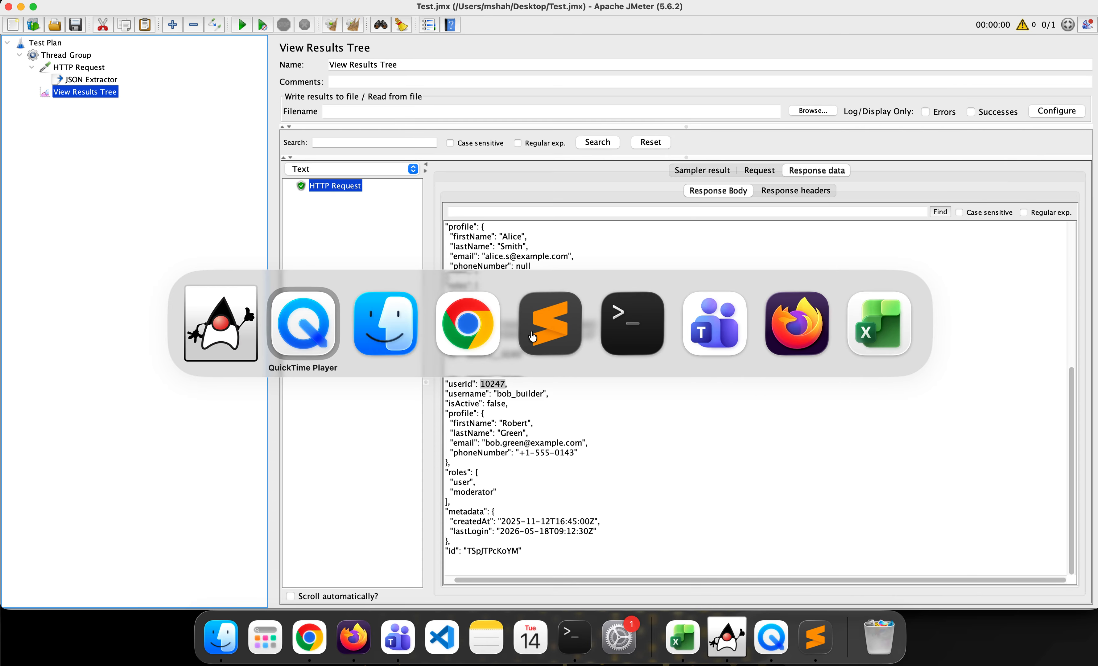
pyautogui.press('super+Tab')
pyautogui.press('super+Tab')
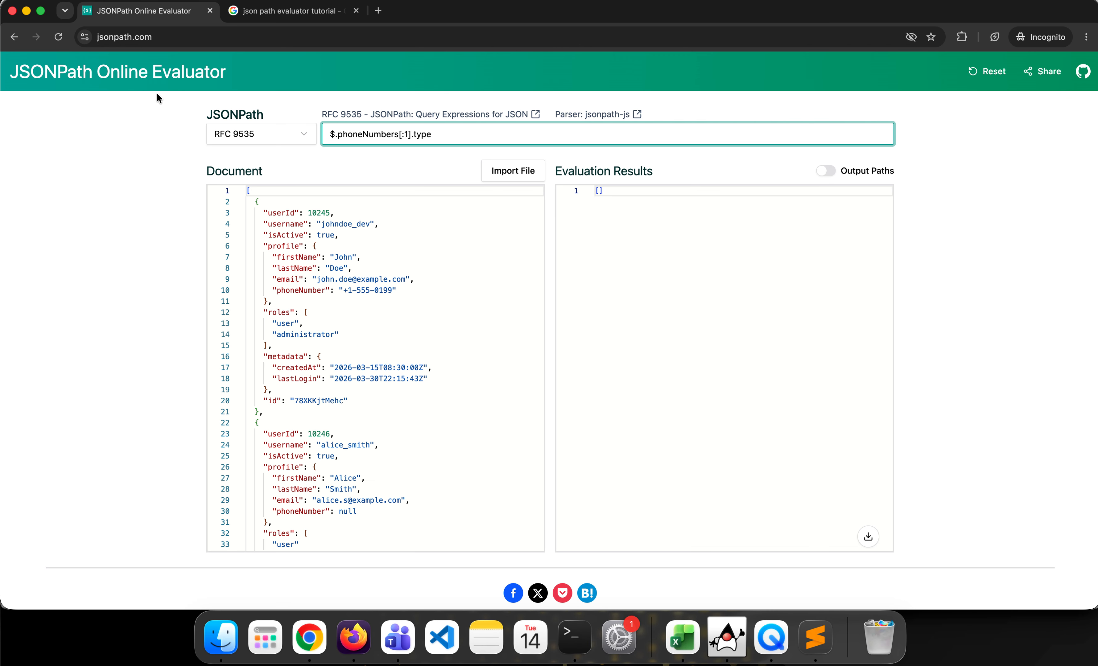
pyautogui.click(345, 265)
pyautogui.scroll(-2, 343, 301)
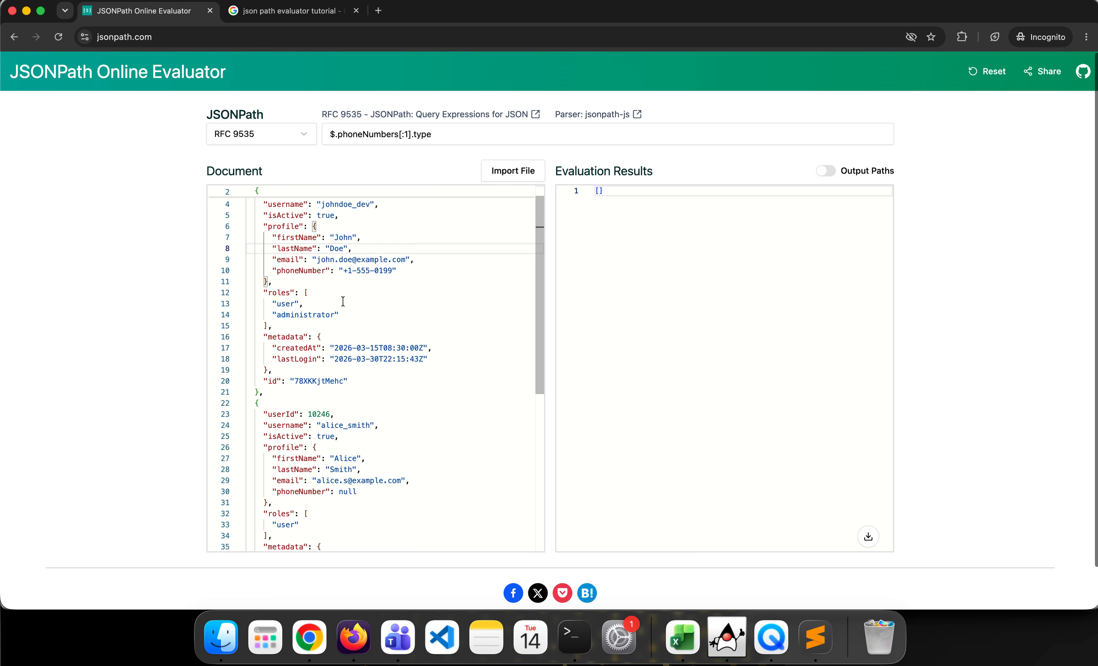
pyautogui.scroll(2, 342, 301)
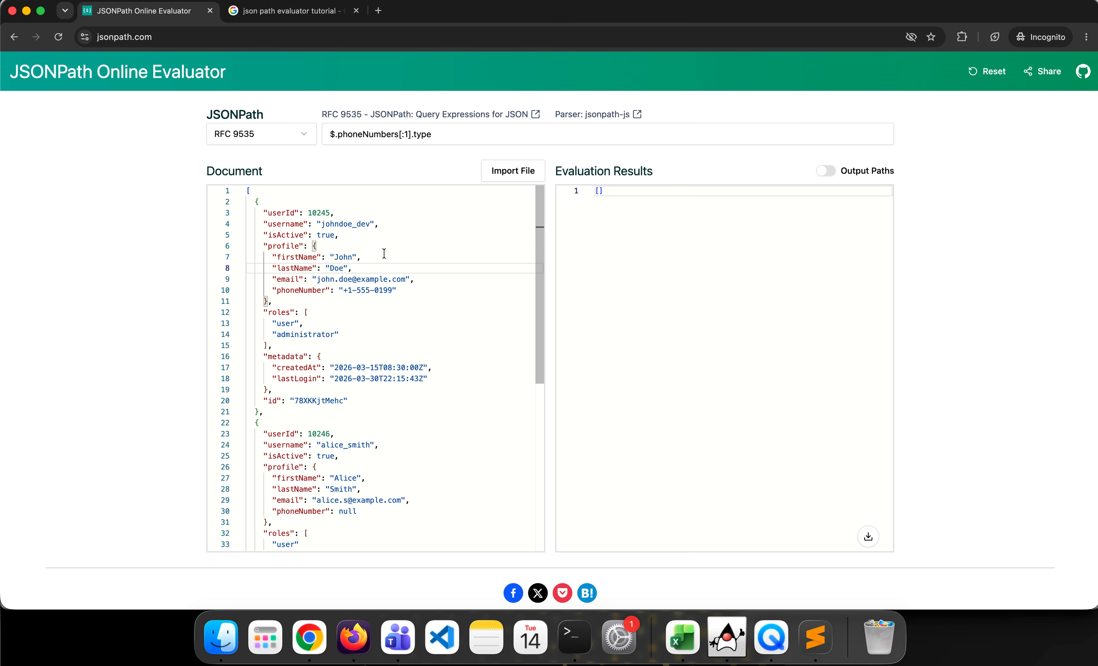
# - Consult the core operators cheat sheet and replace the evaluator's JSONPath expression with the root operator $
pyautogui.tripleClick(440, 132)
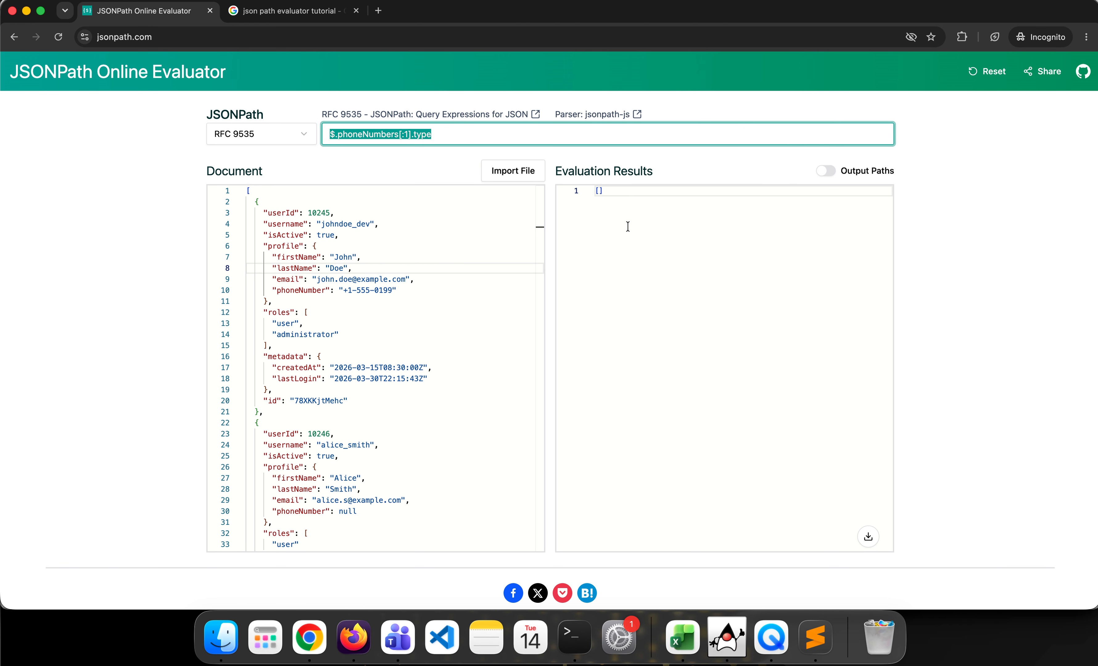
pyautogui.click(288, 19)
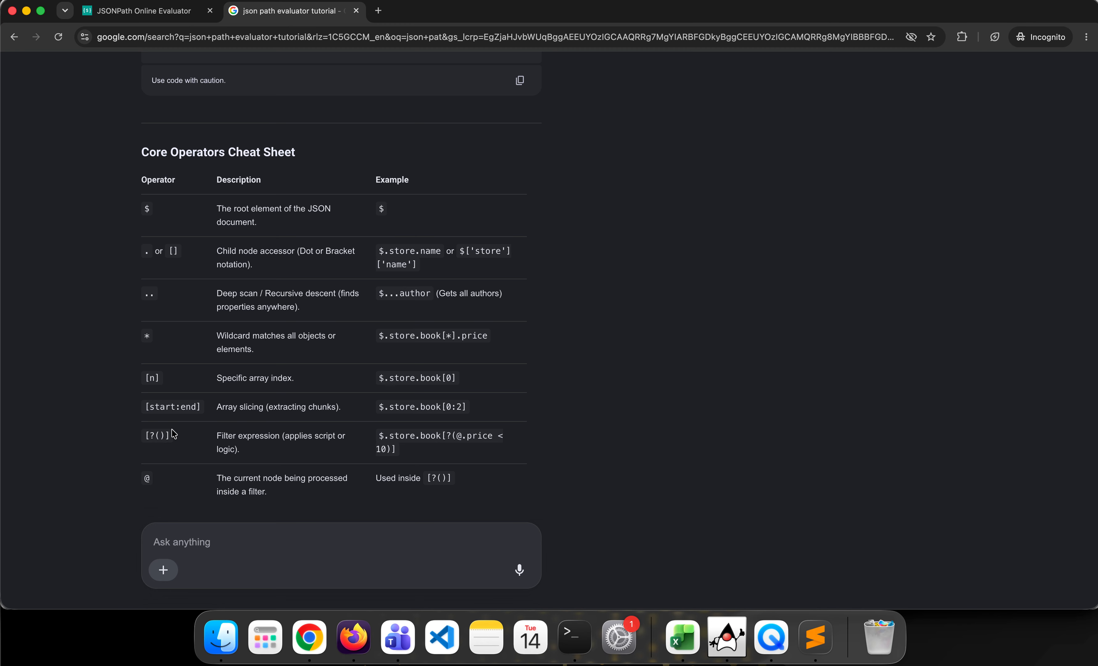
pyautogui.click(142, 12)
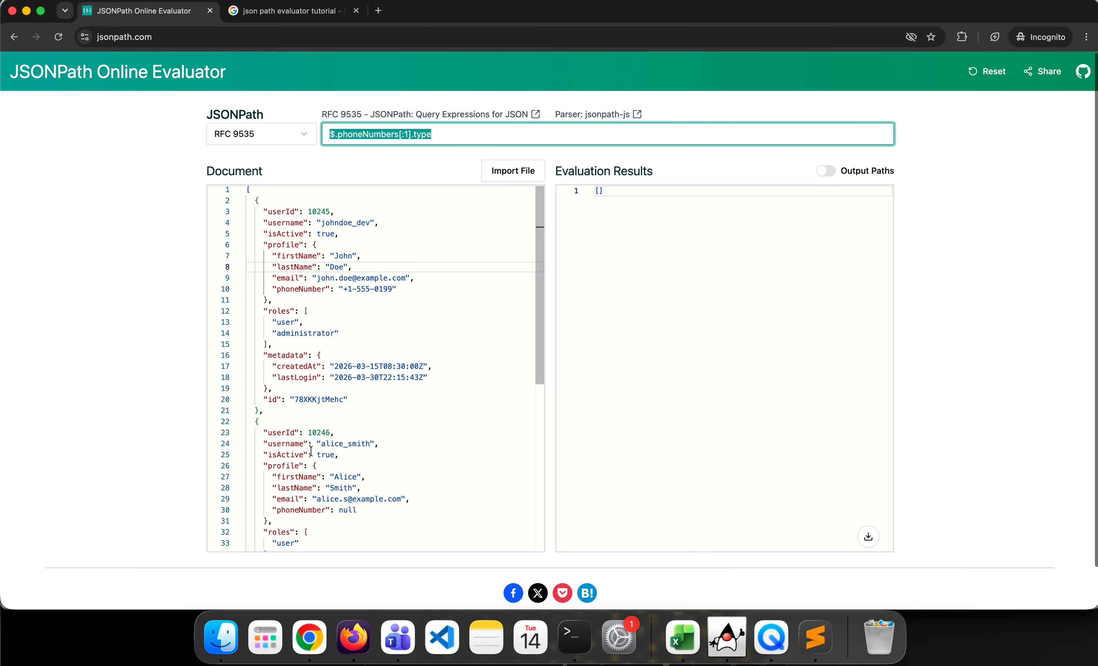
pyautogui.scroll(-3, 311, 450)
pyautogui.scroll(-3, 311, 451)
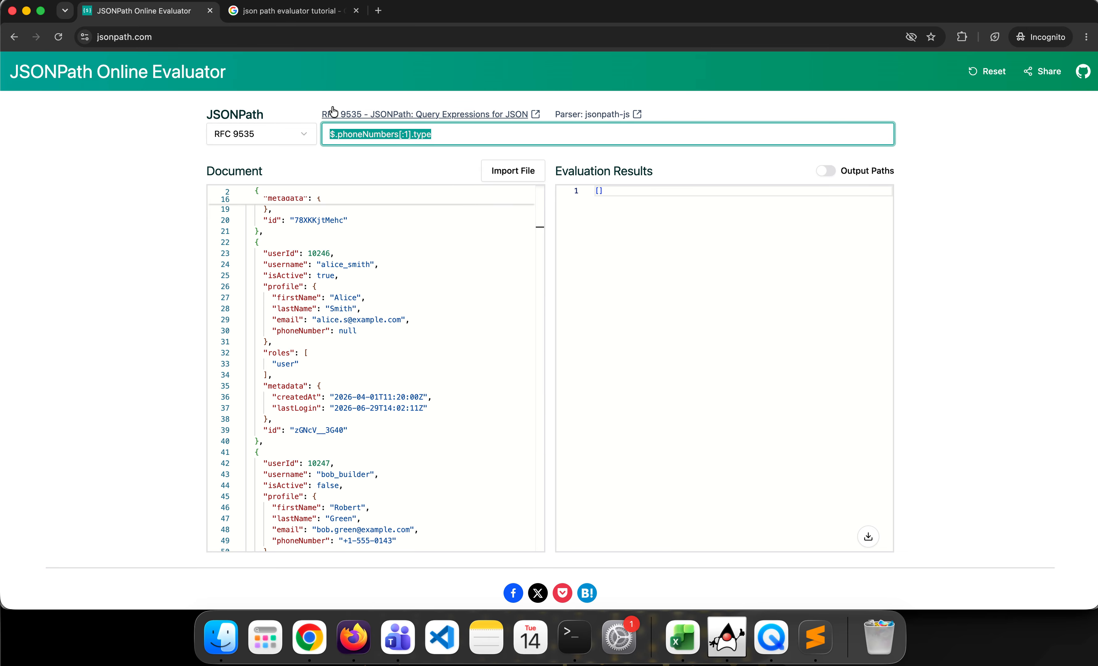
pyautogui.click(301, 17)
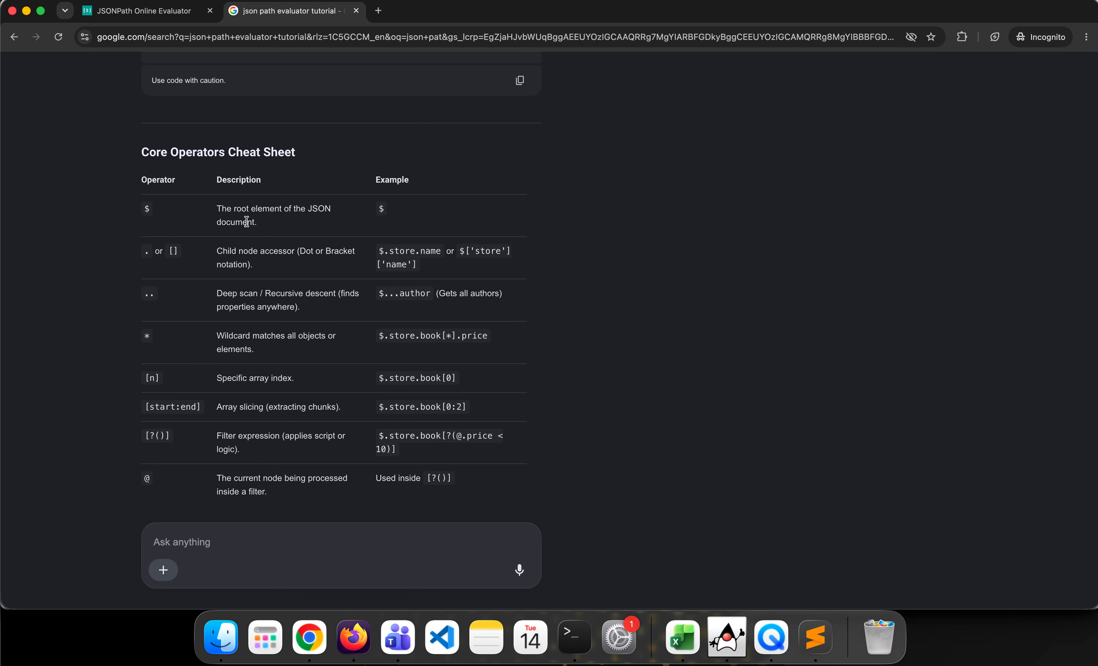
pyautogui.click(126, 12)
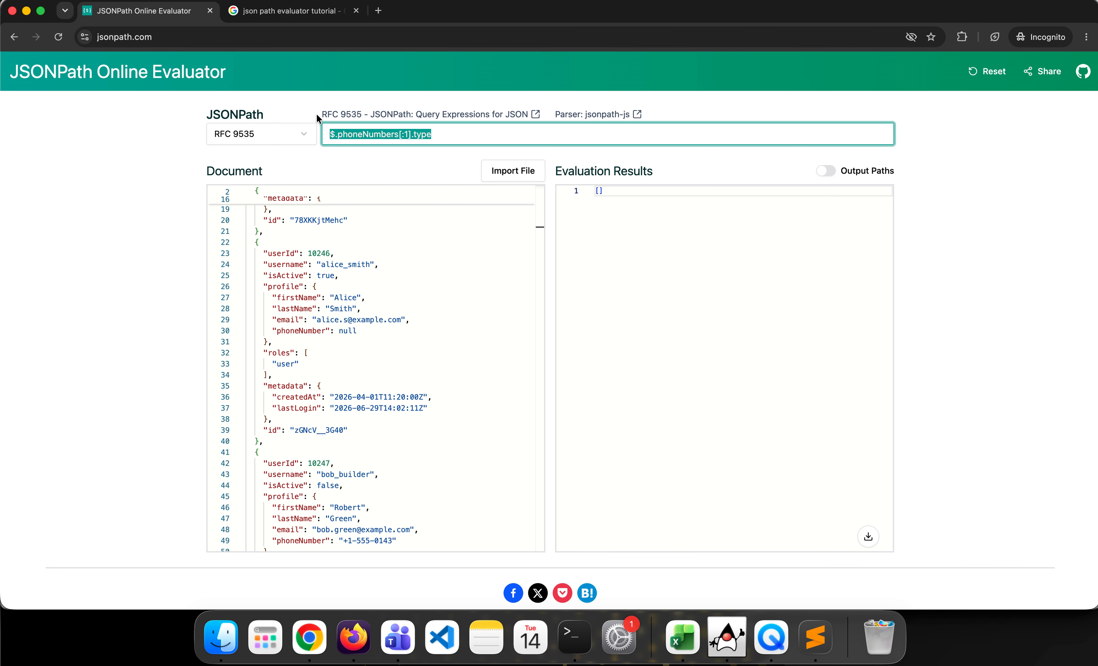
pyautogui.write('$')
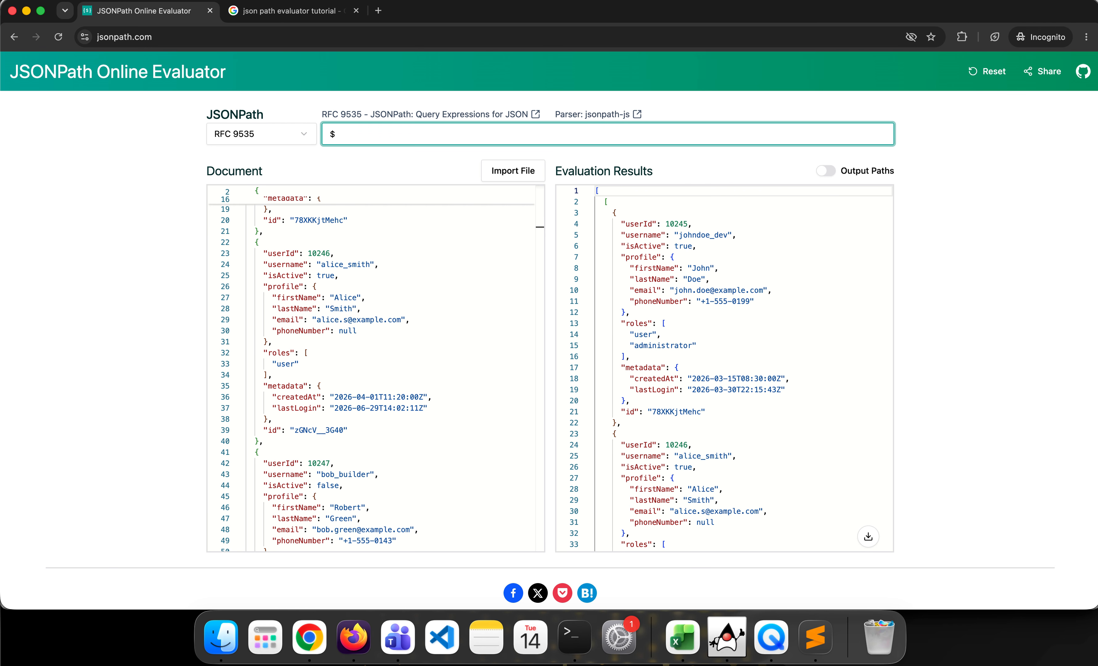
# - Copy the filter operator [?()] from the cheat sheet and append it to the JSONPath expression after $
pyautogui.click(290, 14)
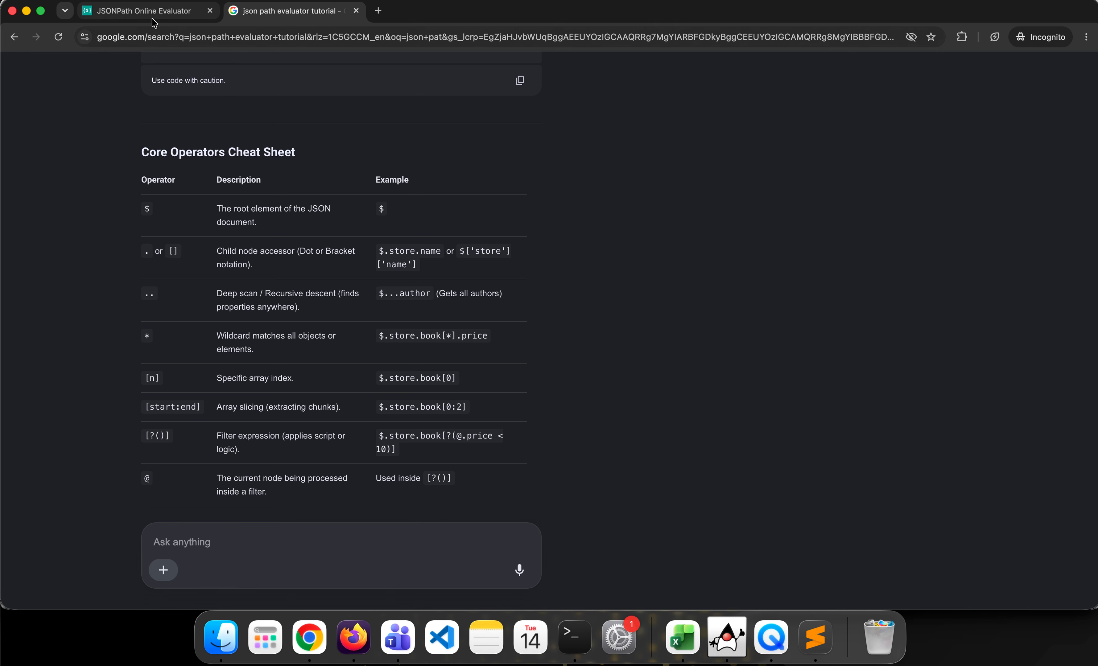
pyautogui.tripleClick(155, 435)
pyautogui.press('super+c')
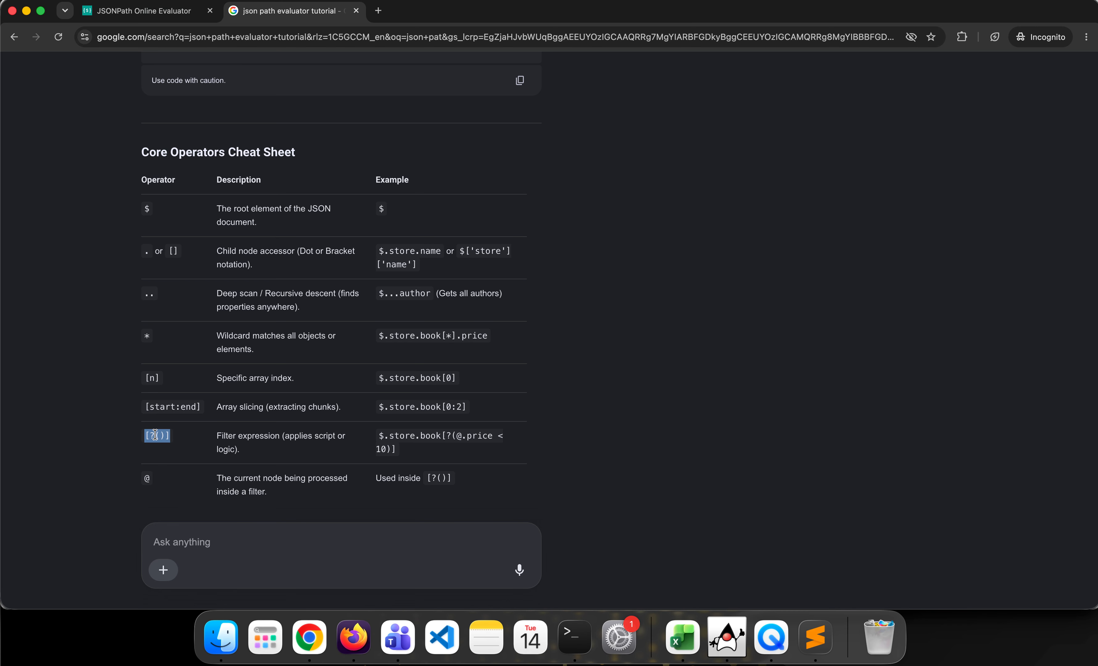
pyautogui.click(146, 13)
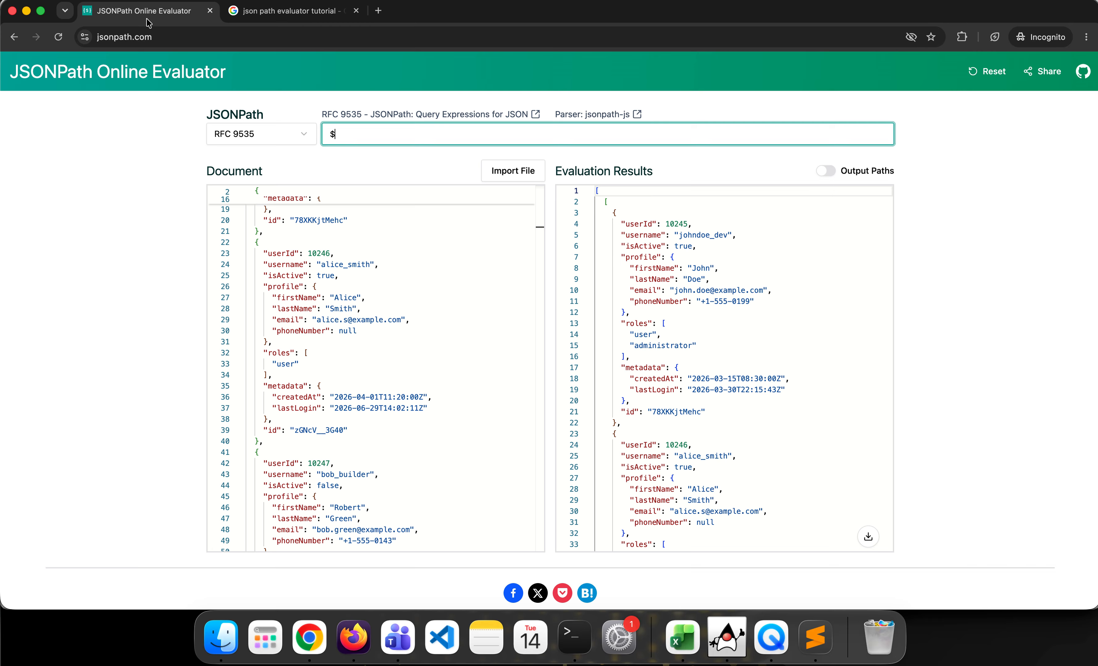
pyautogui.press('super+v')
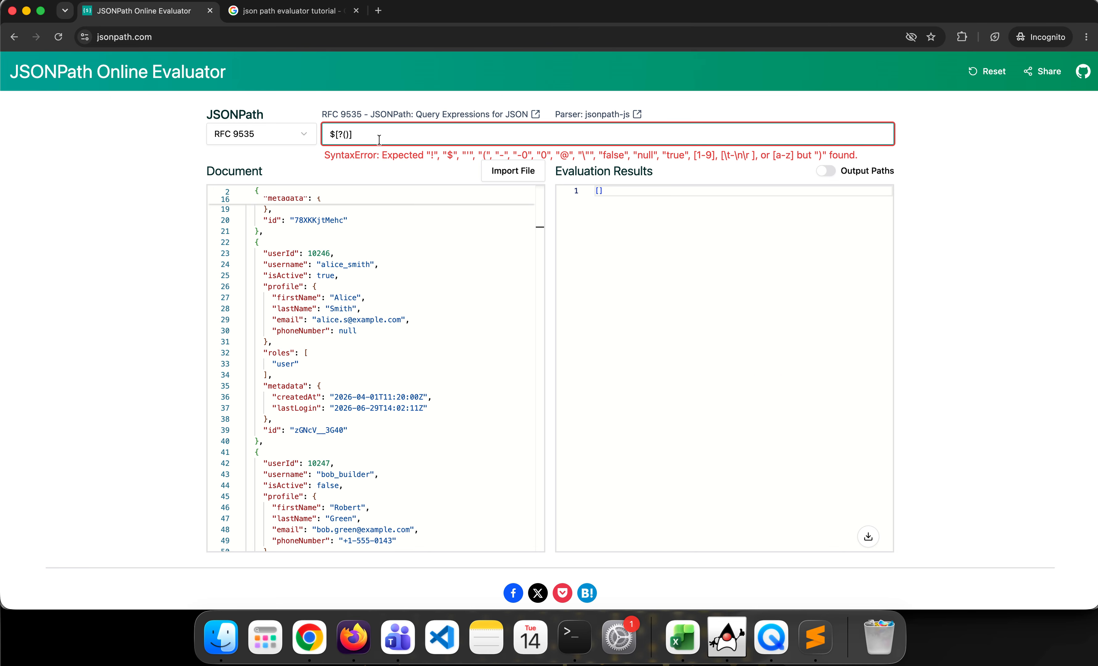
# - Look up the current-node operator in the cheat sheet and insert @. inside the filter's parentheses, giving $[?(@.)]
pyautogui.click(345, 135)
pyautogui.click(308, 19)
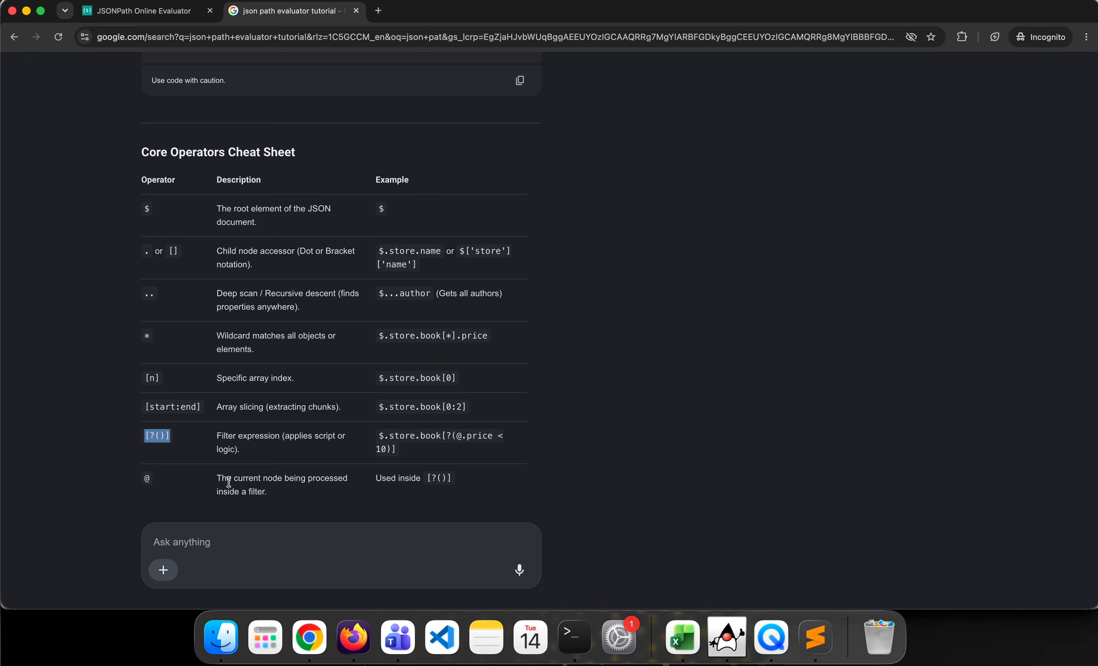
pyautogui.click(143, 11)
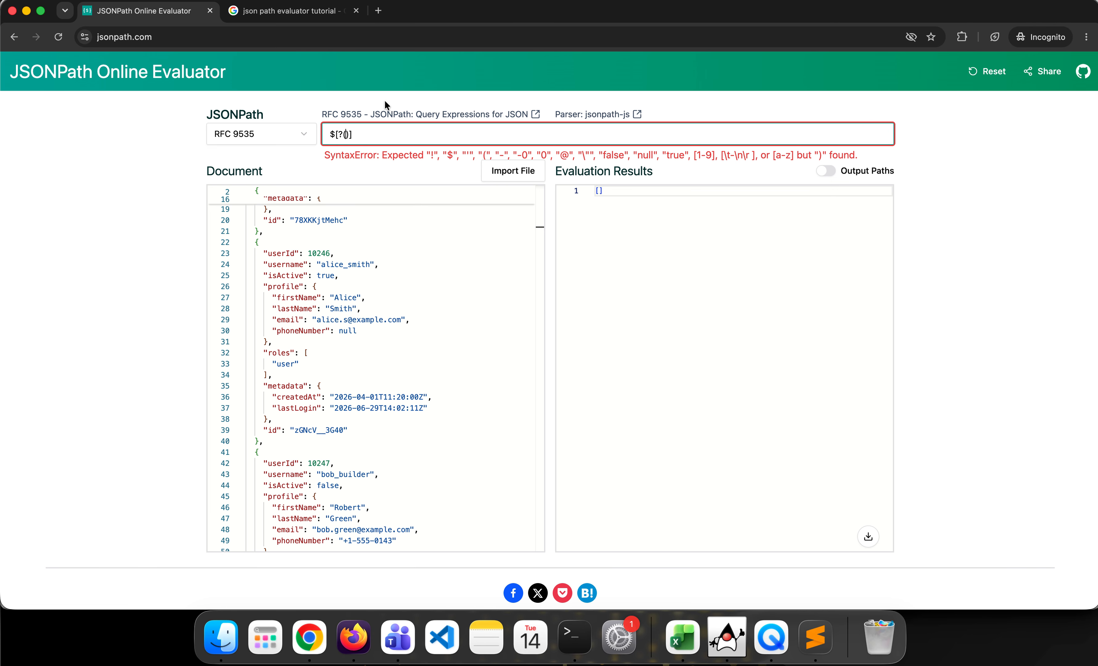
pyautogui.write('@')
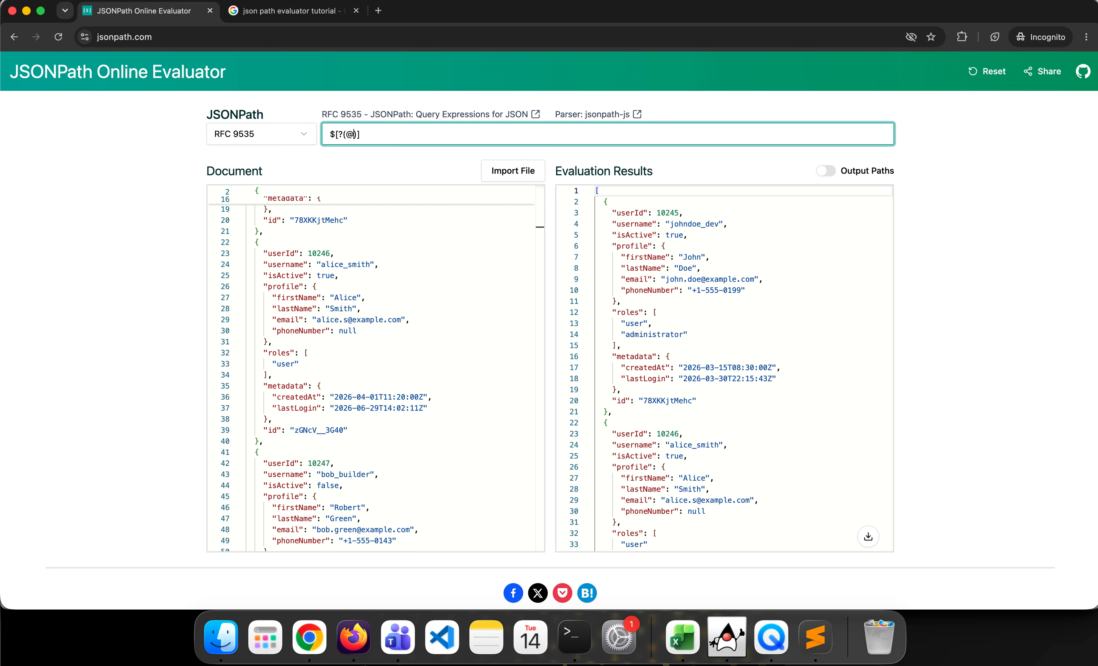
pyautogui.write('.')
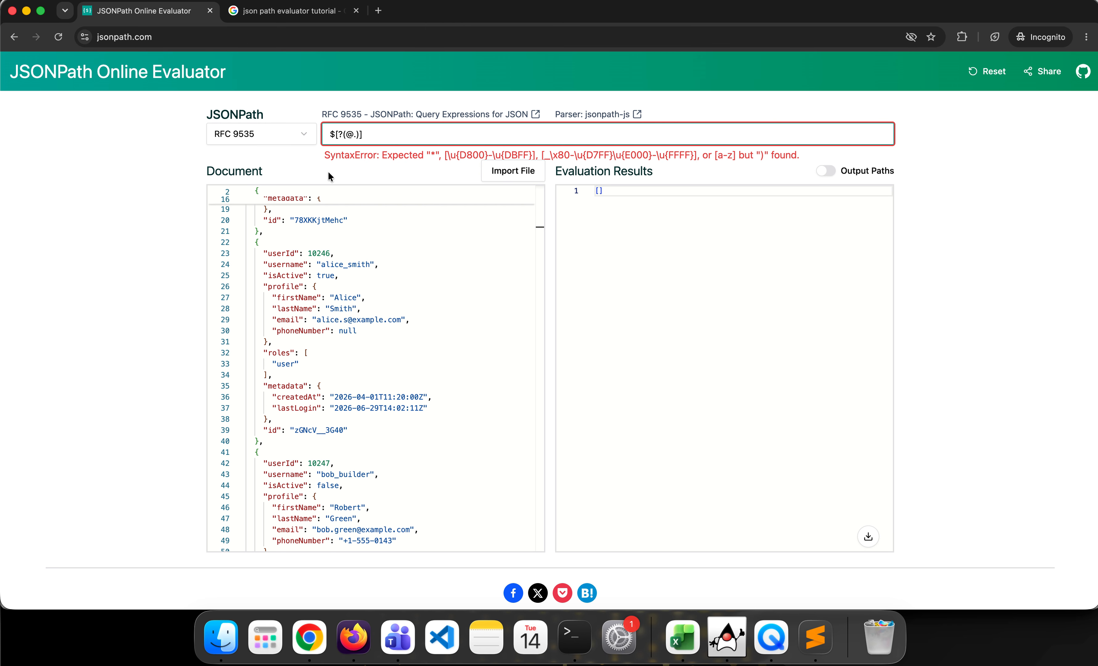
# - Copy the isActive key from the JSON document into the filter and complete the expression as $[?(@.isActive==false)]
pyautogui.scroll(-2, 318, 436)
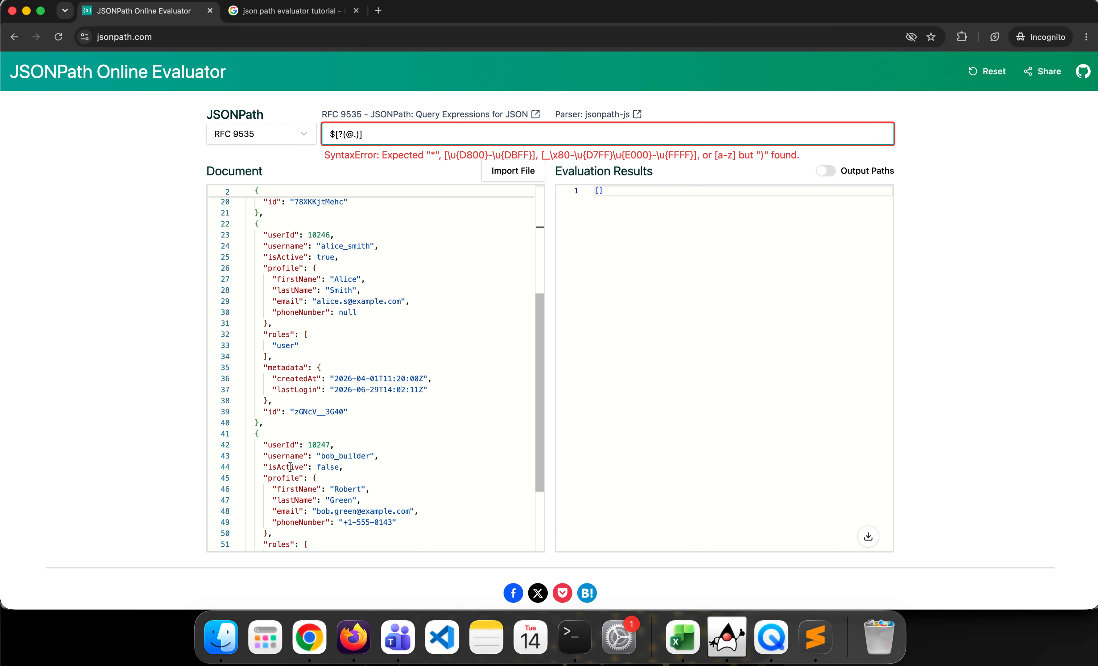
pyautogui.doubleClick(290, 466)
pyautogui.press('super+c')
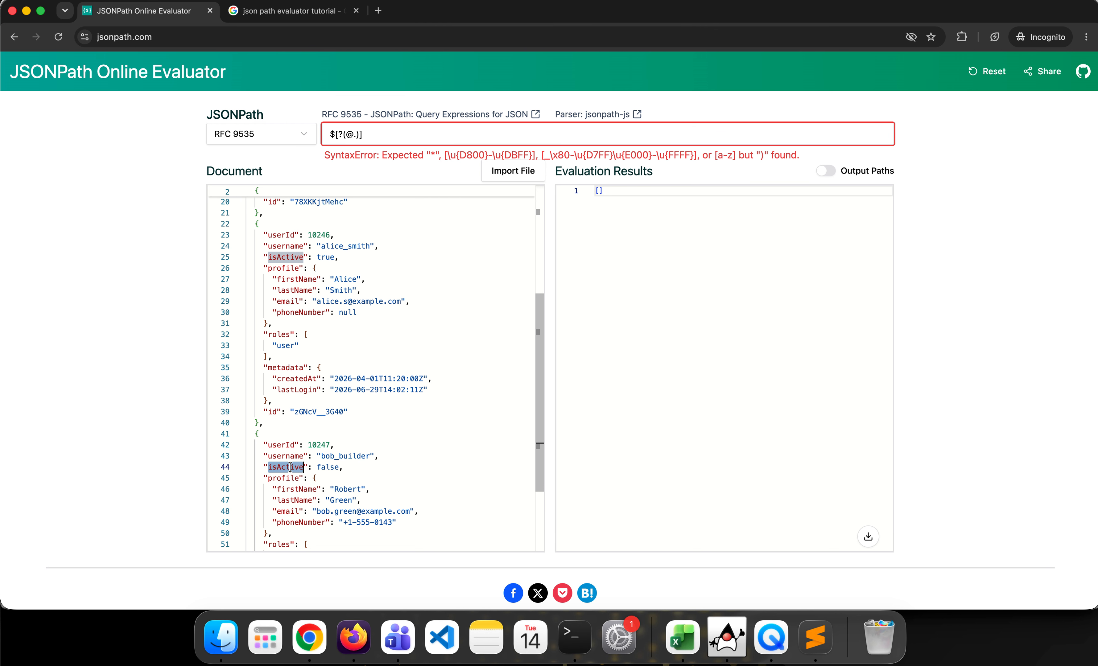
pyautogui.click(355, 134)
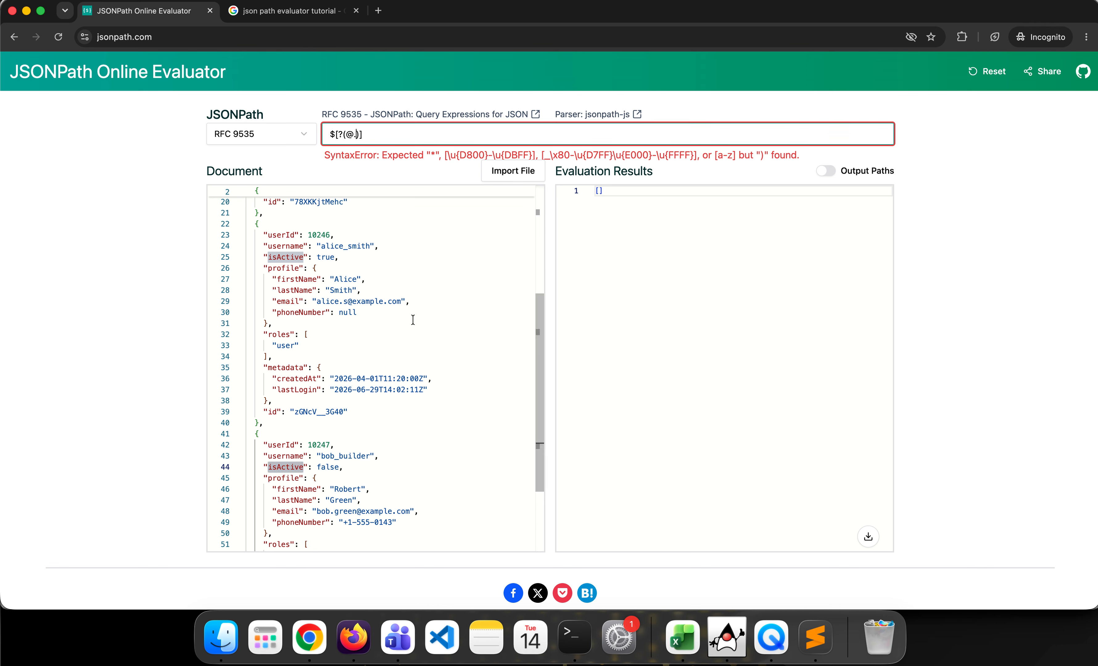
pyautogui.press('super+v')
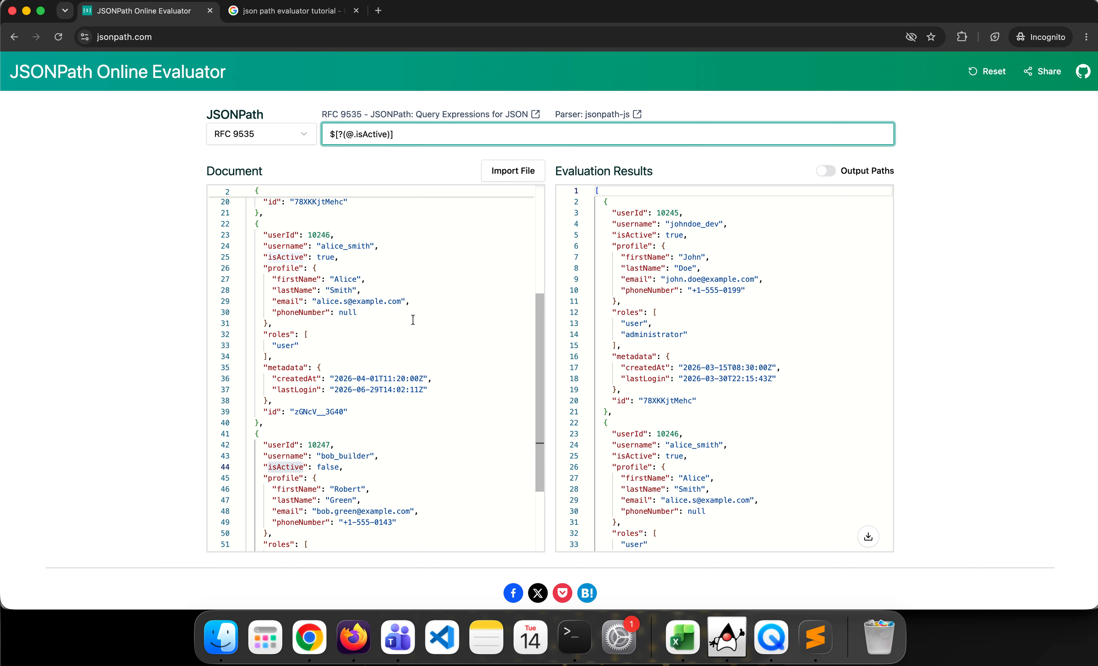
pyautogui.write('==false')
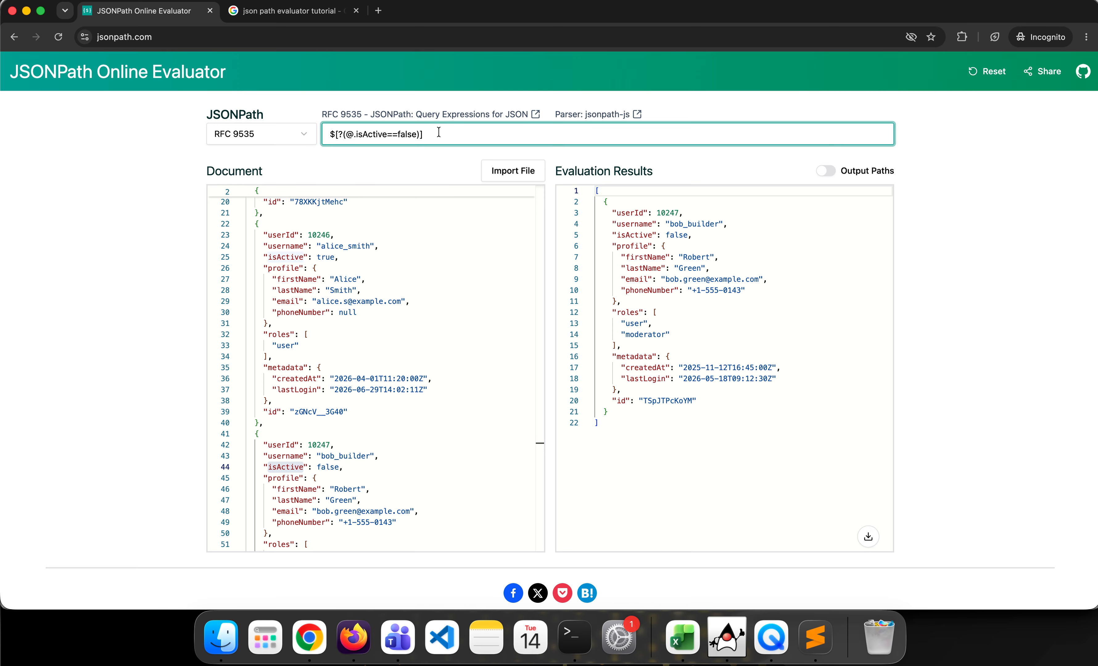
# - Append .userId to the filter expression, copying the key name from the JSON document, giving $[?(@.isActive==false)].userId
pyautogui.write('.')
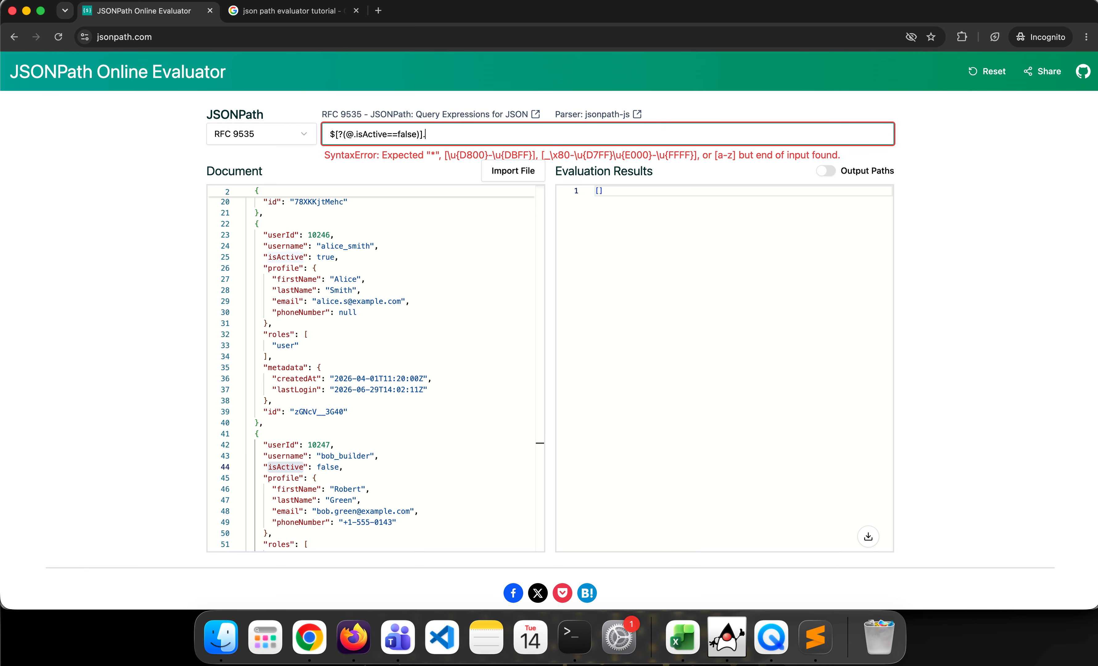
pyautogui.doubleClick(274, 444)
pyautogui.press('cmd+c')
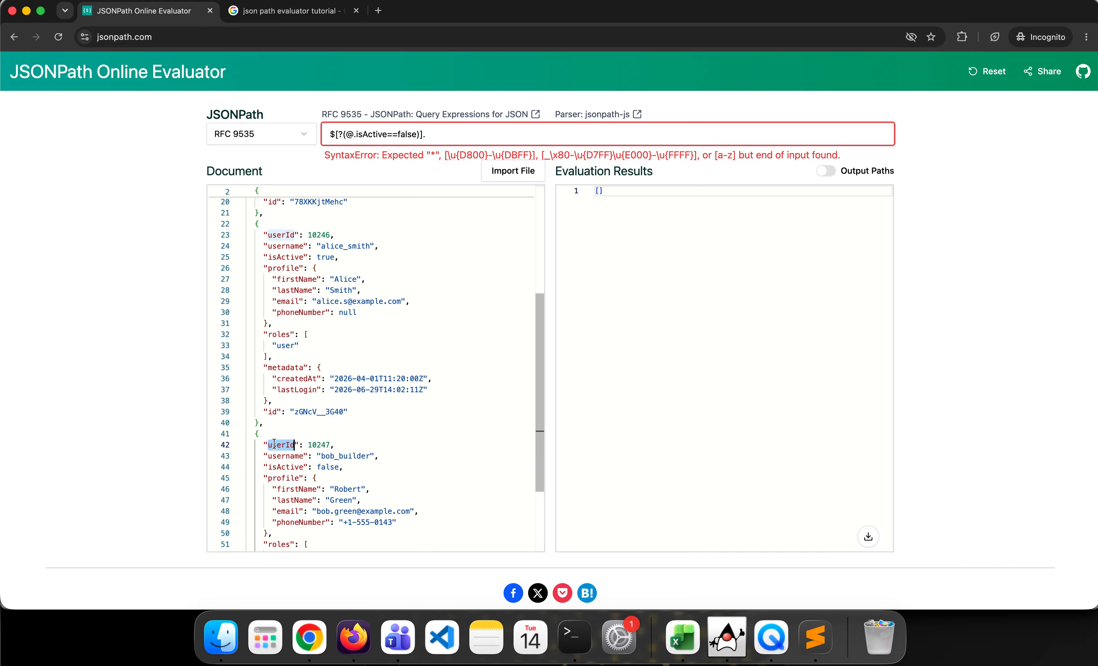
pyautogui.click(445, 141)
pyautogui.press('cmd+v')
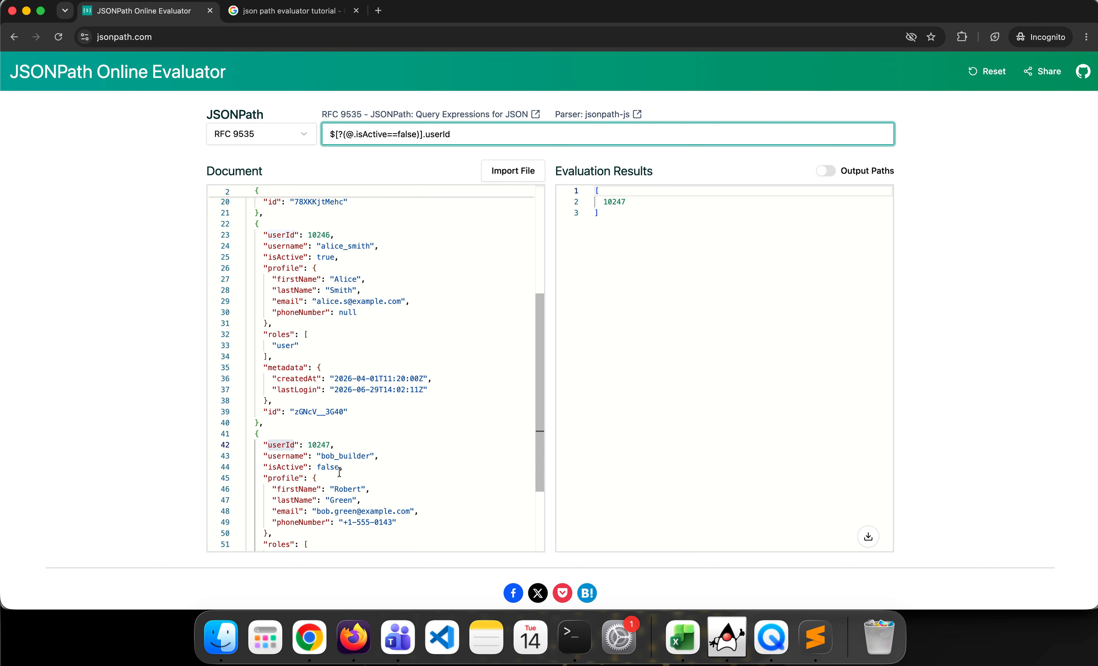
# - Copy the finished JSONPath expression, switch to JMeter, and paste it as the JSON Extractor's JSON Path expression
pyautogui.doubleClick(425, 133)
pyautogui.tripleClick(426, 133)
pyautogui.press('super+c')
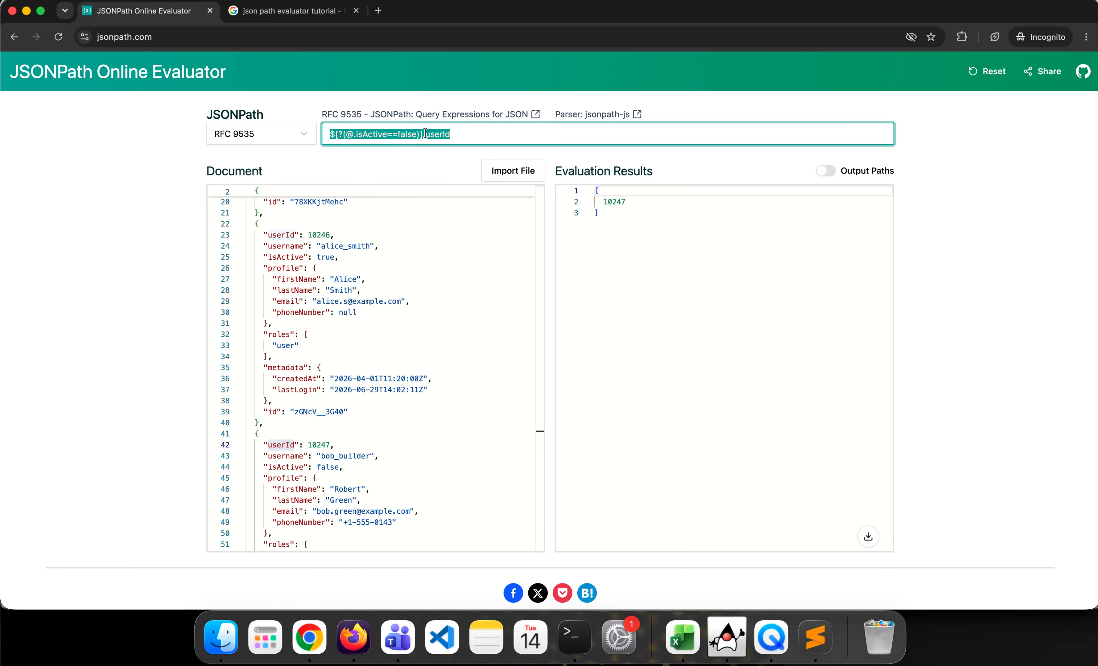
pyautogui.click(727, 634)
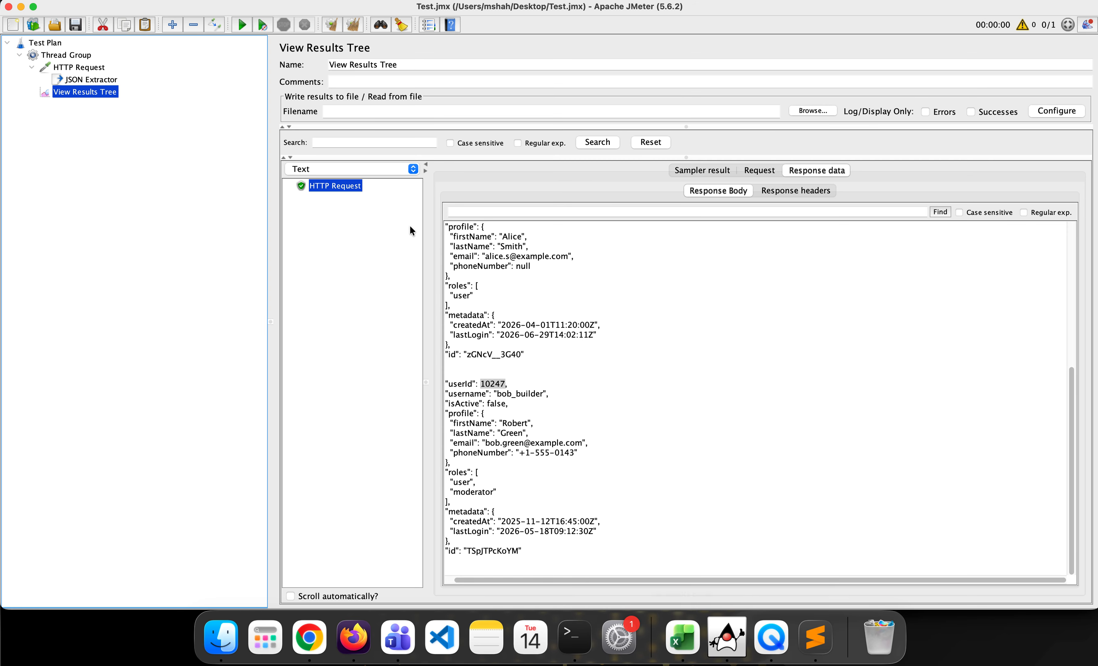
pyautogui.click(84, 79)
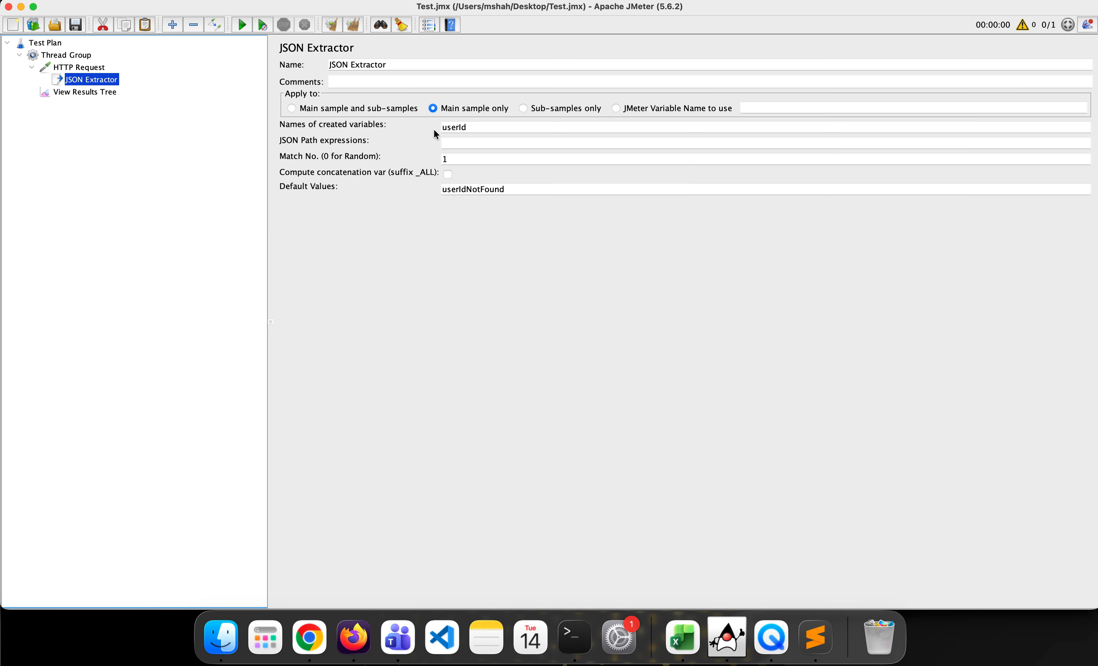
pyautogui.click(451, 143)
pyautogui.press('super+v')
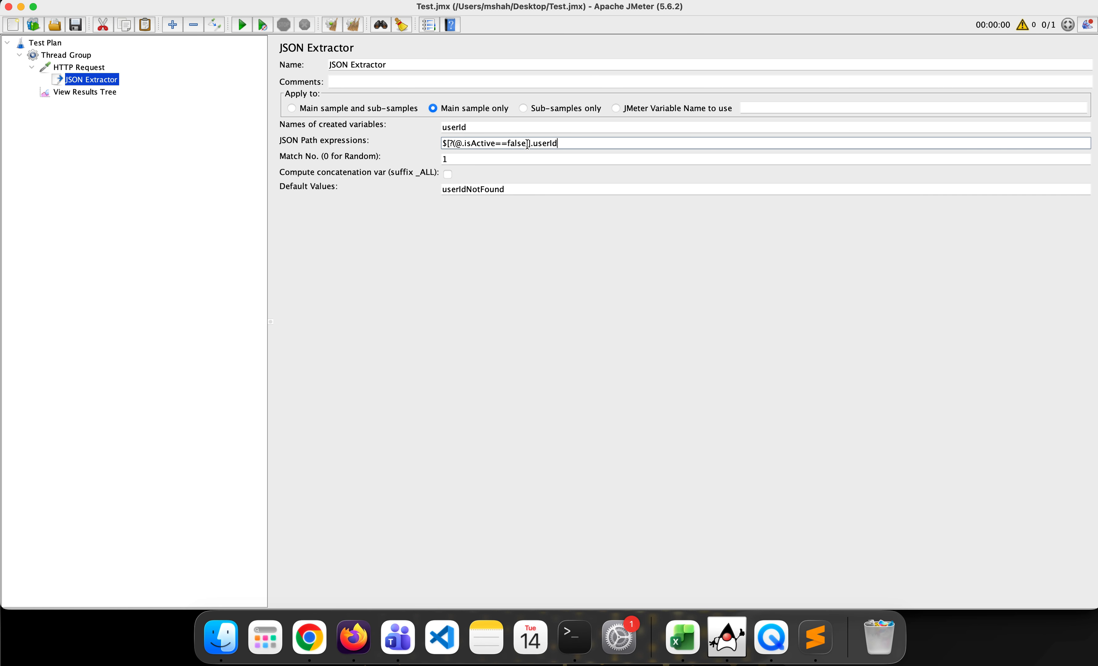
# - Add a Debug Sampler to the Thread Group
pyautogui.click(109, 94)
pyautogui.click(82, 56)
pyautogui.rightClick(80, 56)
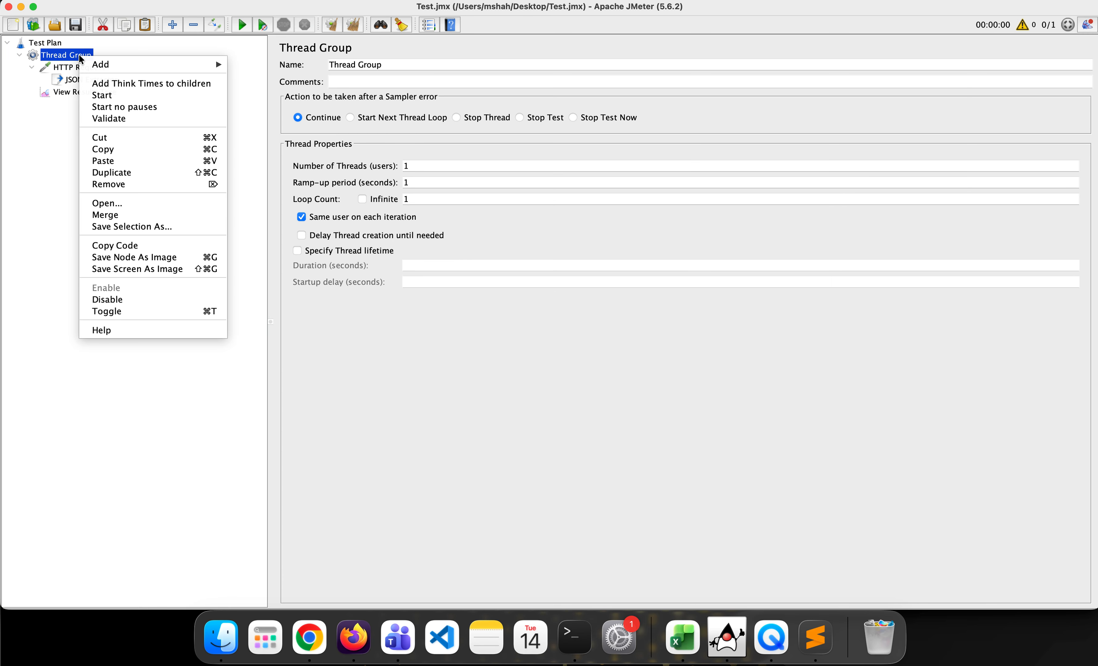
pyautogui.moveTo(216, 65)
pyautogui.moveTo(272, 66)
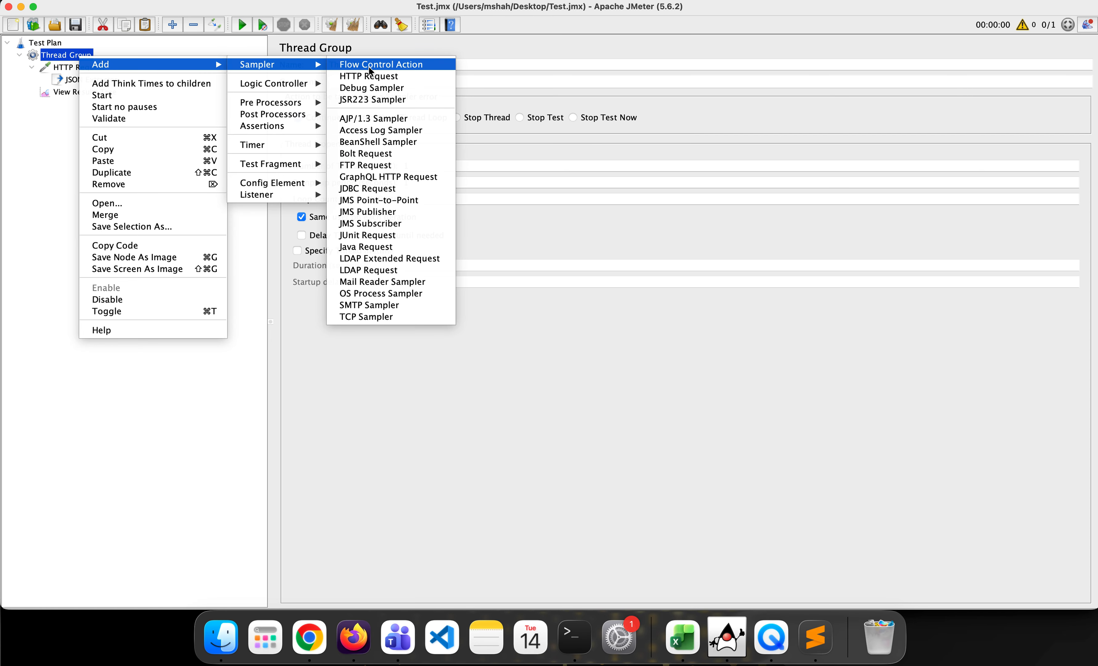
pyautogui.click(386, 88)
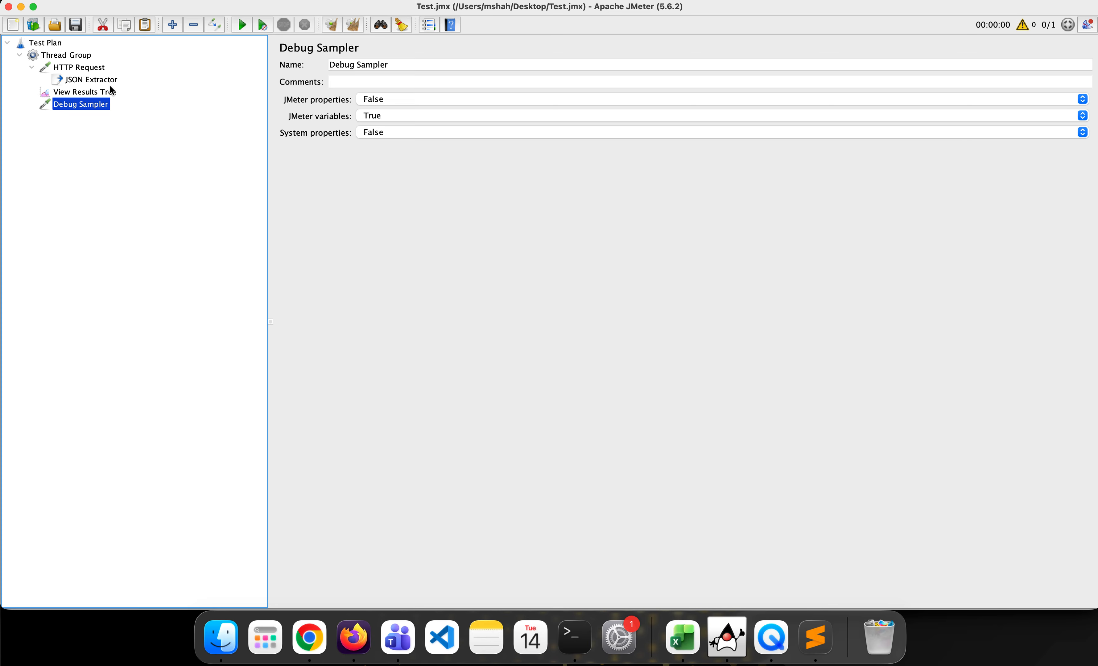
# - Review the JSON Extractor's created variable name and the Debug Sampler's settings
pyautogui.moveTo(93, 103)
pyautogui.mouseDown()
pyautogui.moveTo(92, 78)
pyautogui.moveTo(97, 91)
pyautogui.mouseUp()
pyautogui.click(97, 80)
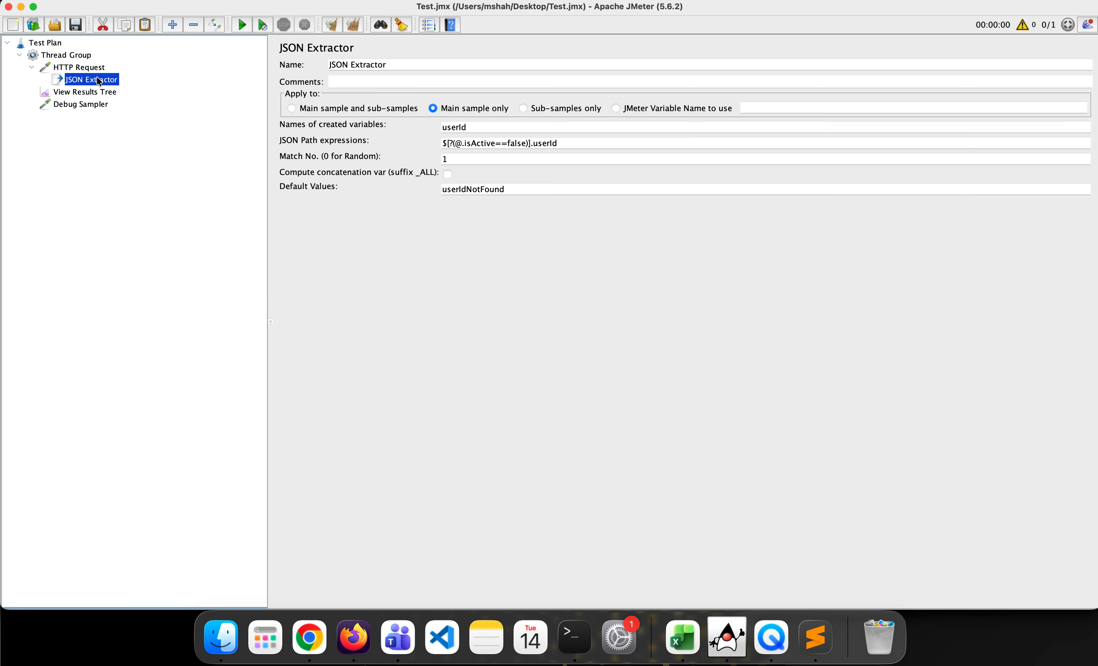
pyautogui.doubleClick(453, 127)
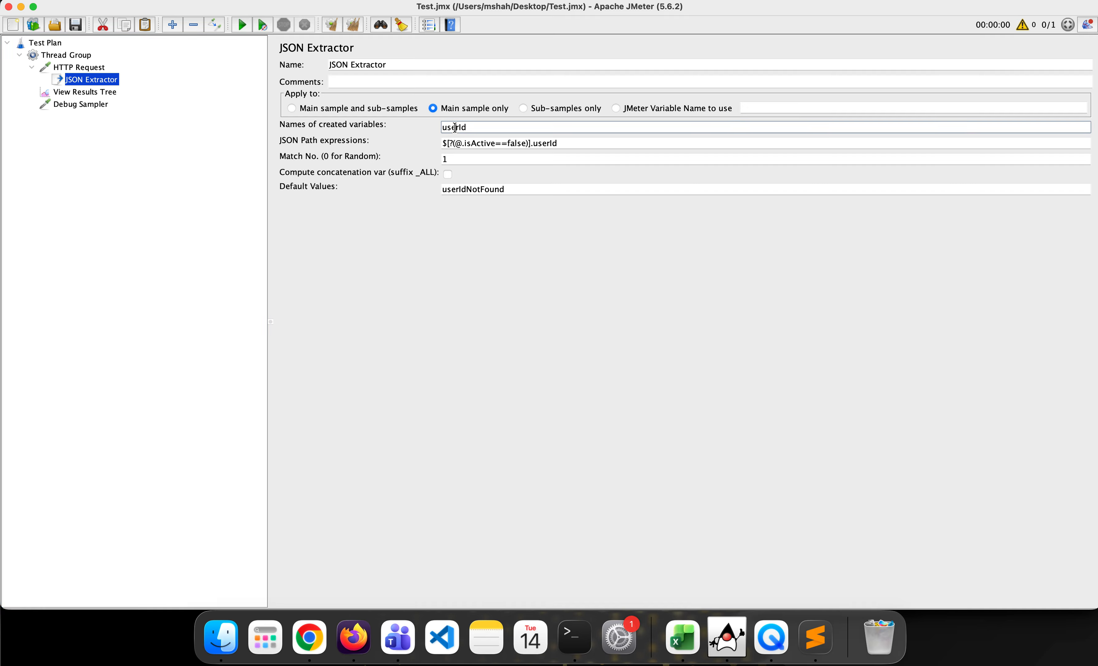
pyautogui.click(95, 104)
pyautogui.moveTo(96, 103); pyautogui.dragTo(93, 83)
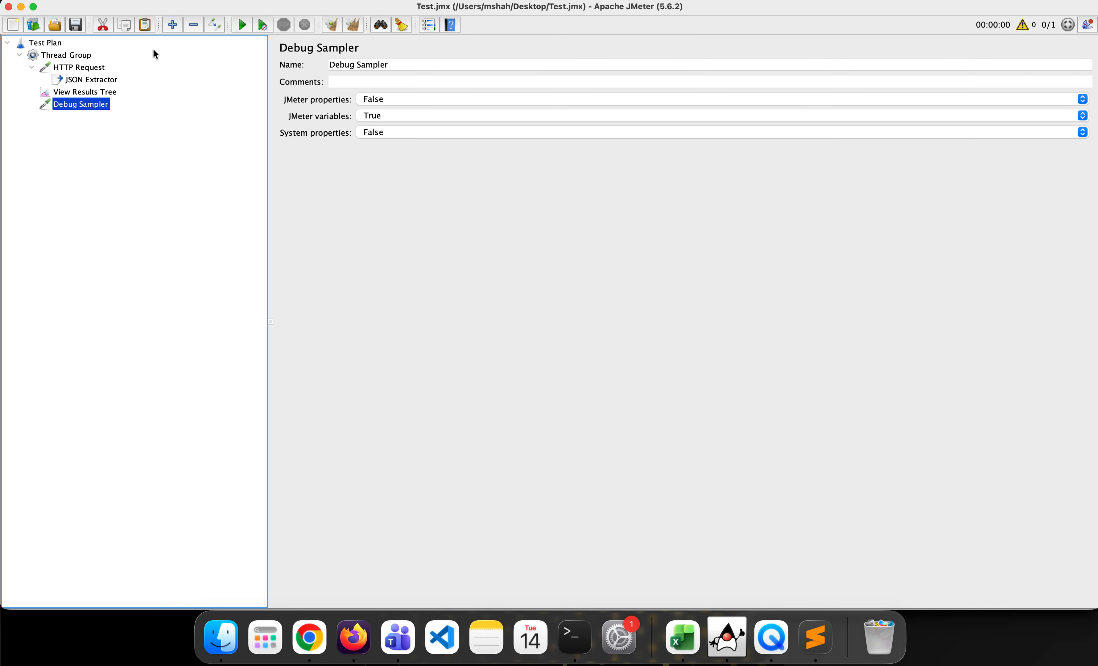
# - Examine the Debug Sampler's response body in View Results Tree for the extracted userId value
pyautogui.click(93, 93)
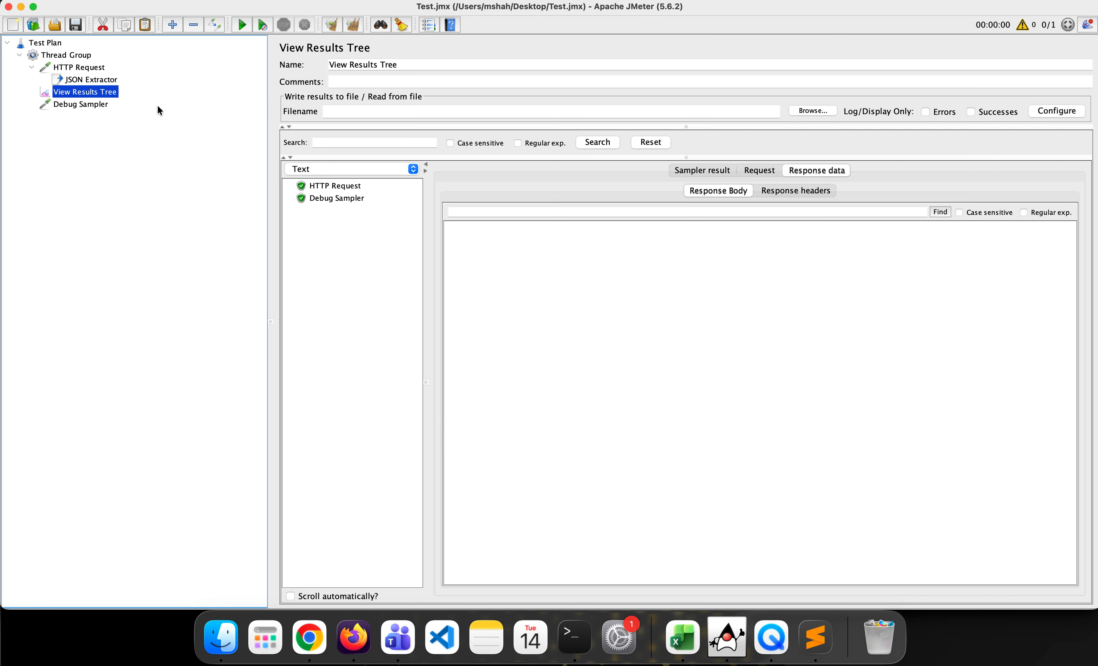
pyautogui.click(338, 189)
pyautogui.click(337, 199)
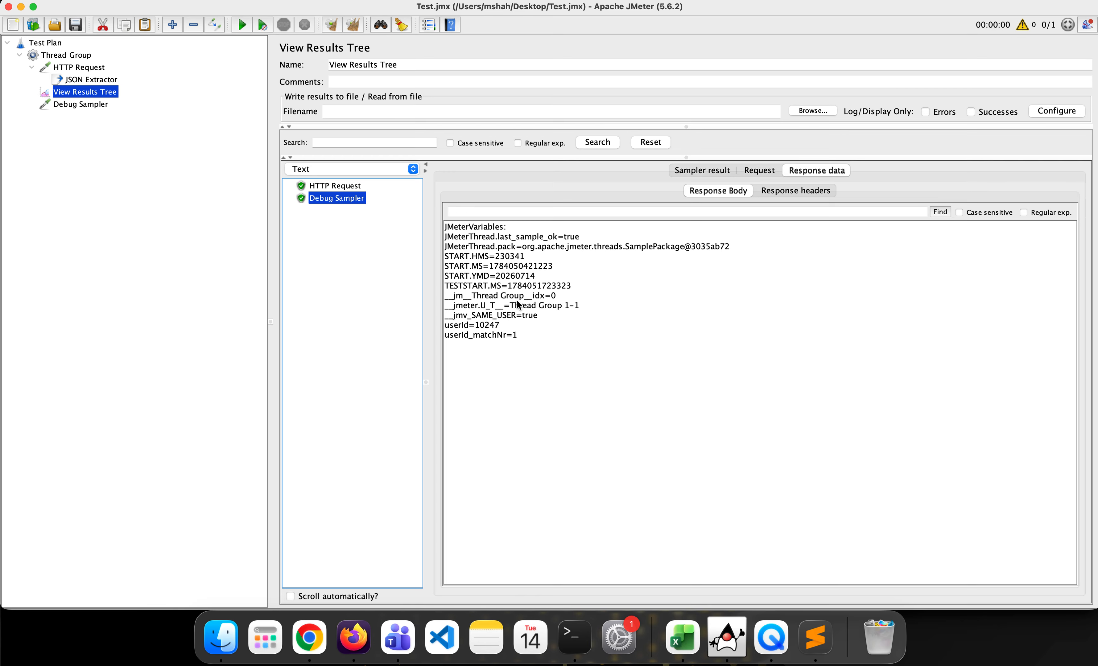
pyautogui.click(475, 329)
pyautogui.moveTo(475, 328); pyautogui.dragTo(501, 326)
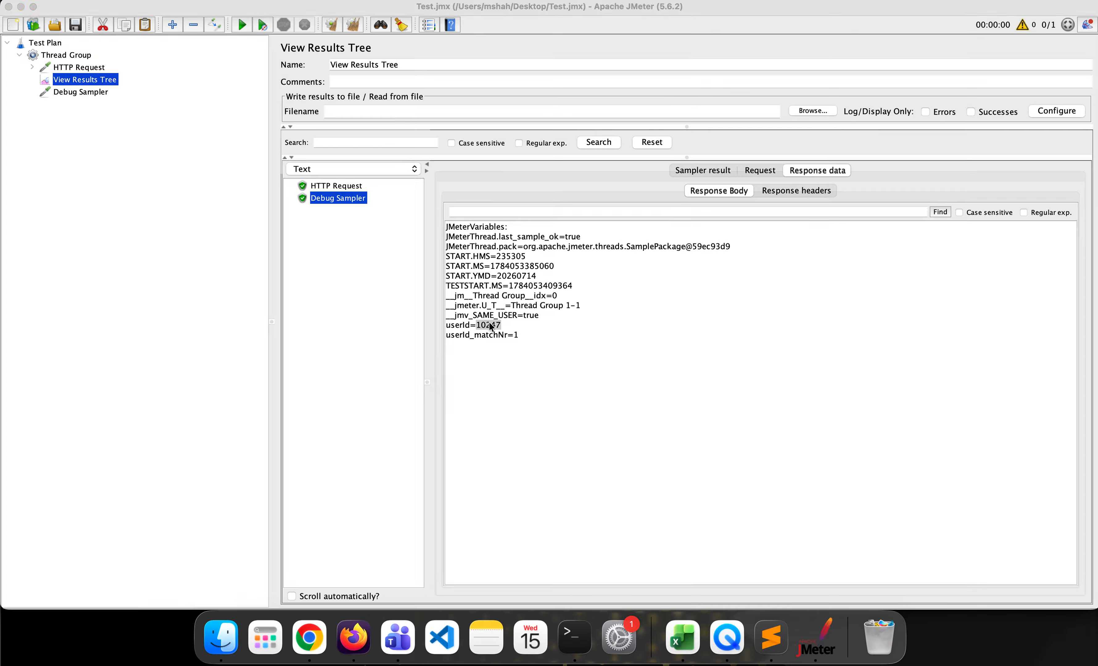
pyautogui.doubleClick(491, 327)
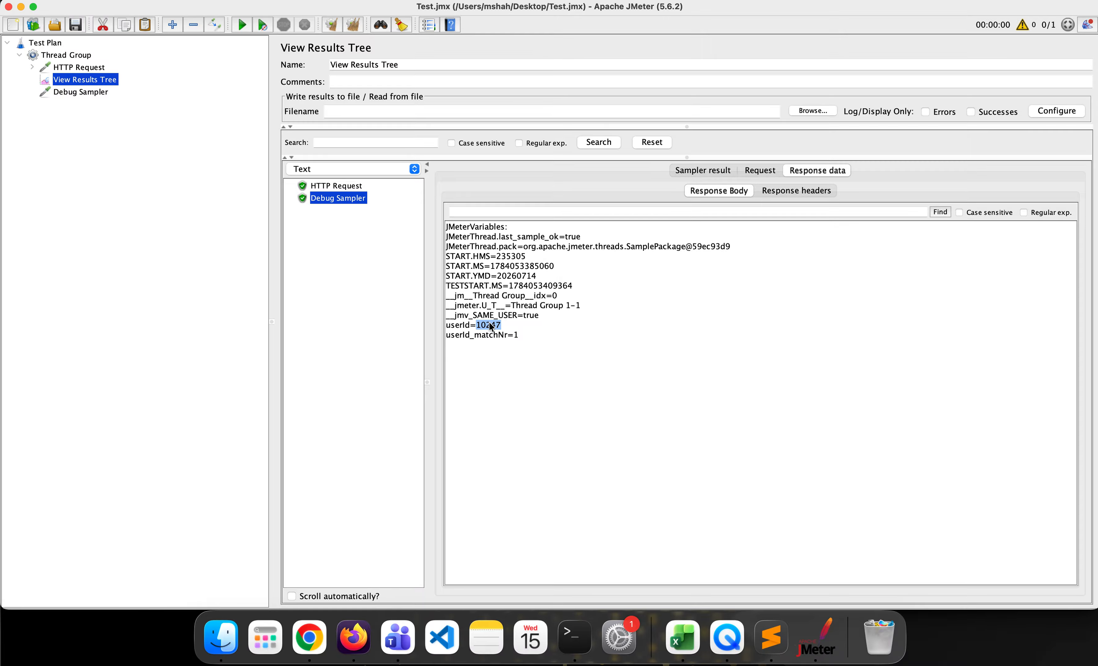
pyautogui.doubleClick(489, 323)
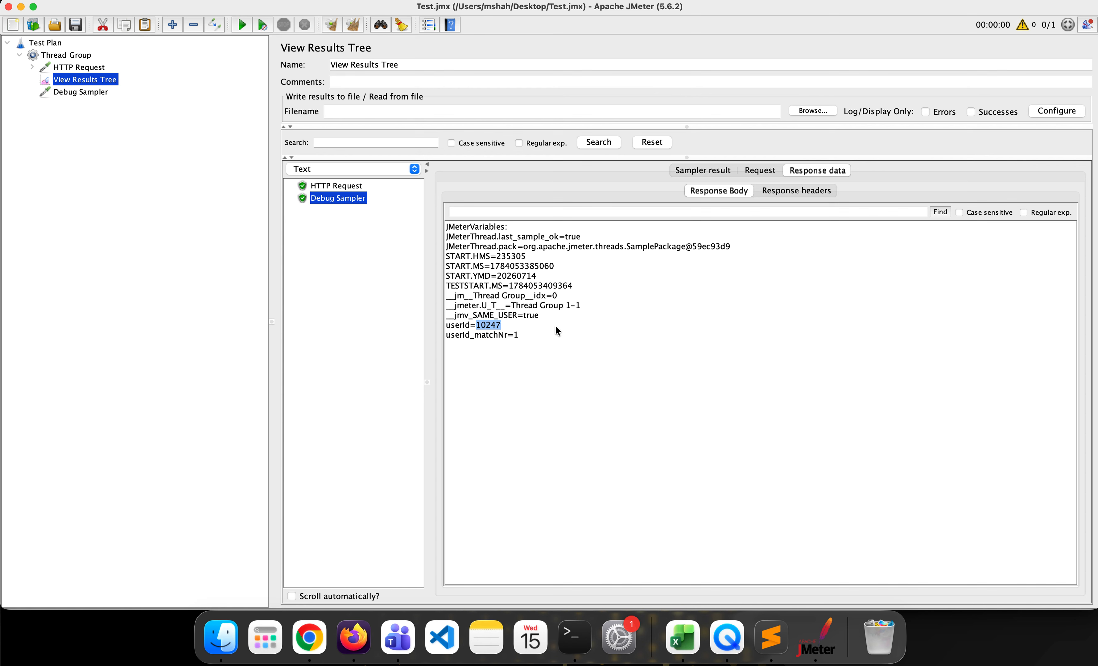